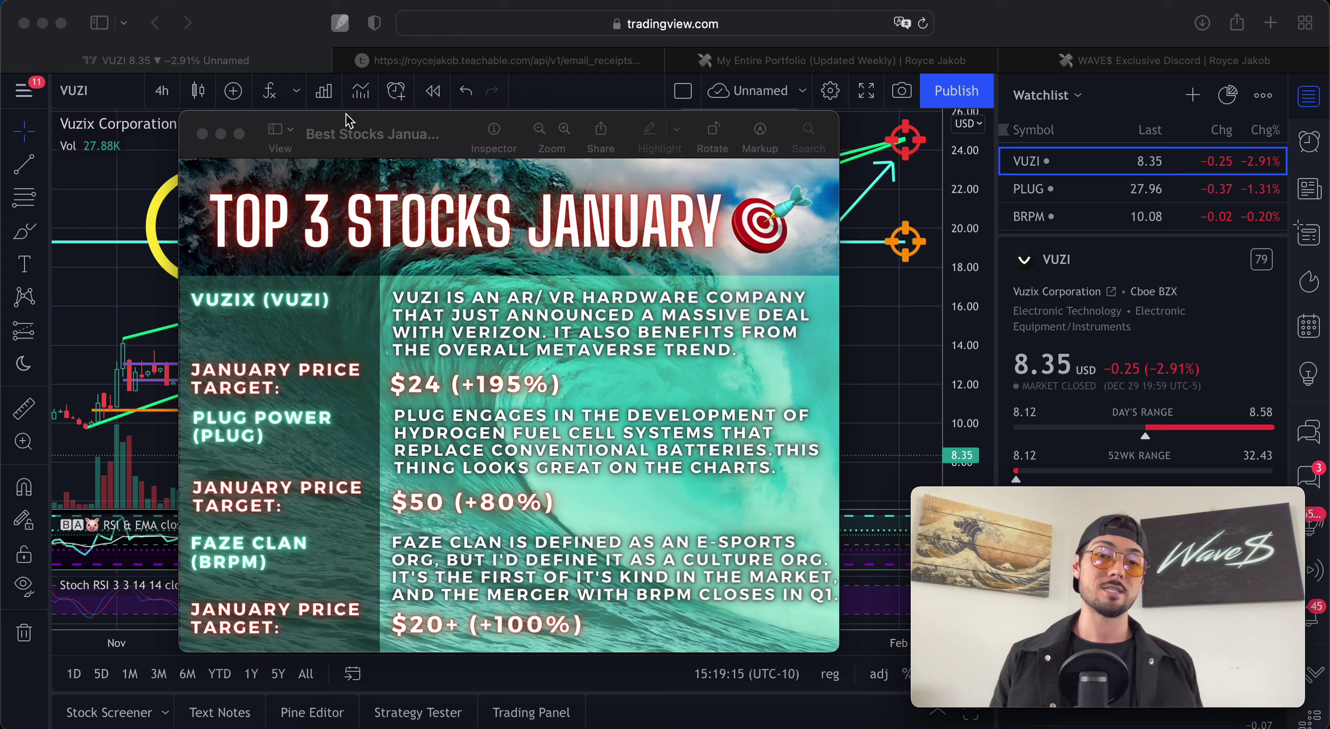
Bring the annotated VUZI 4h TradingView chart in front of the stock picks image.
{"action": "left_click", "coordinate": [249, 45]}
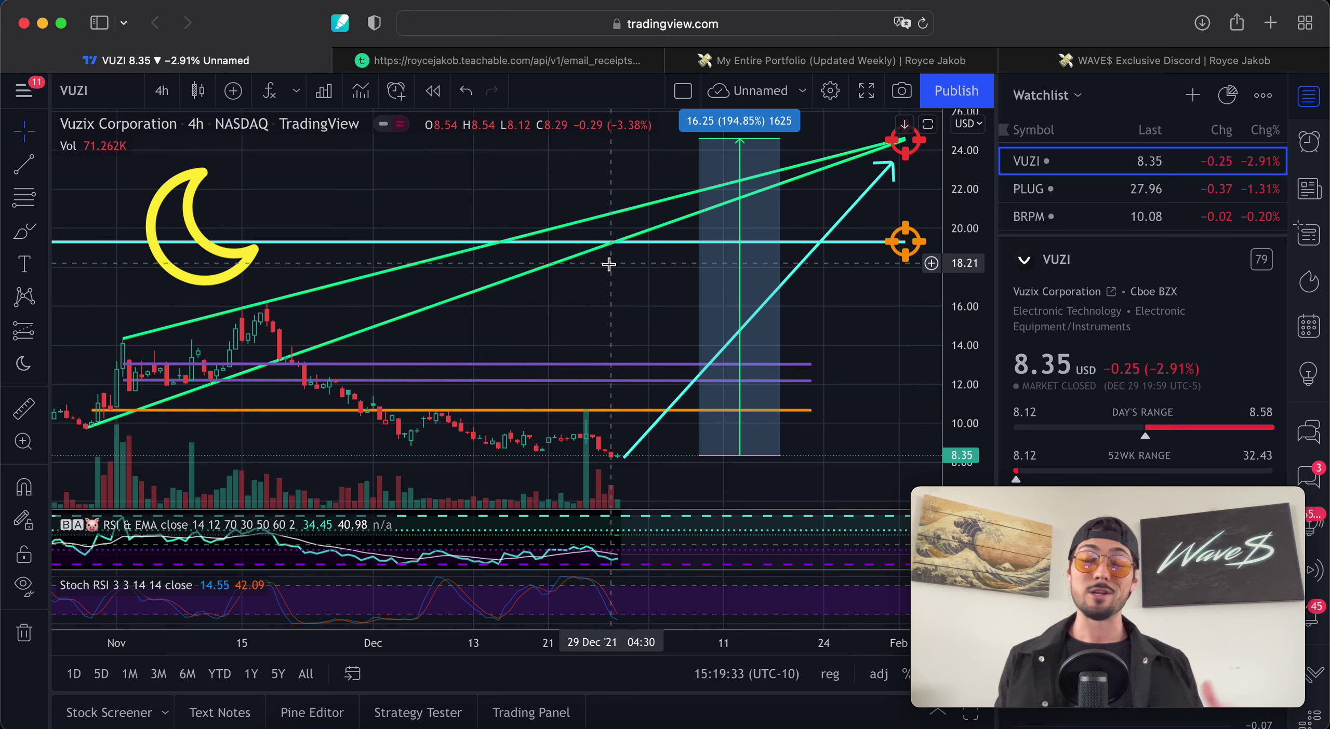
Open the portfolio newsletter email in Teachable and scroll through its January Effect summary.
{"action": "left_click", "coordinate": [441, 60]}
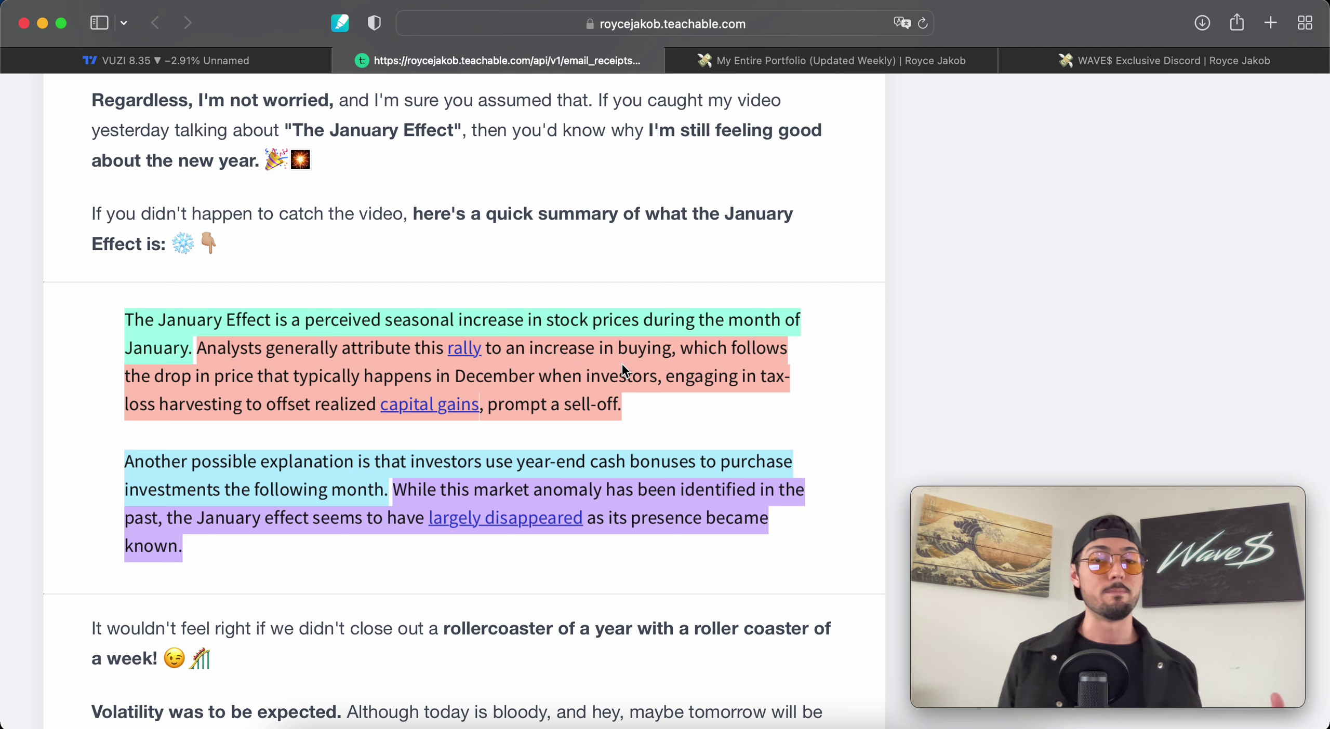
{"action": "scroll", "coordinate": [402, 379], "scroll_direction": "up", "scroll_amount": 1}
{"action": "scroll", "coordinate": [402, 379], "scroll_direction": "up", "scroll_amount": 1}
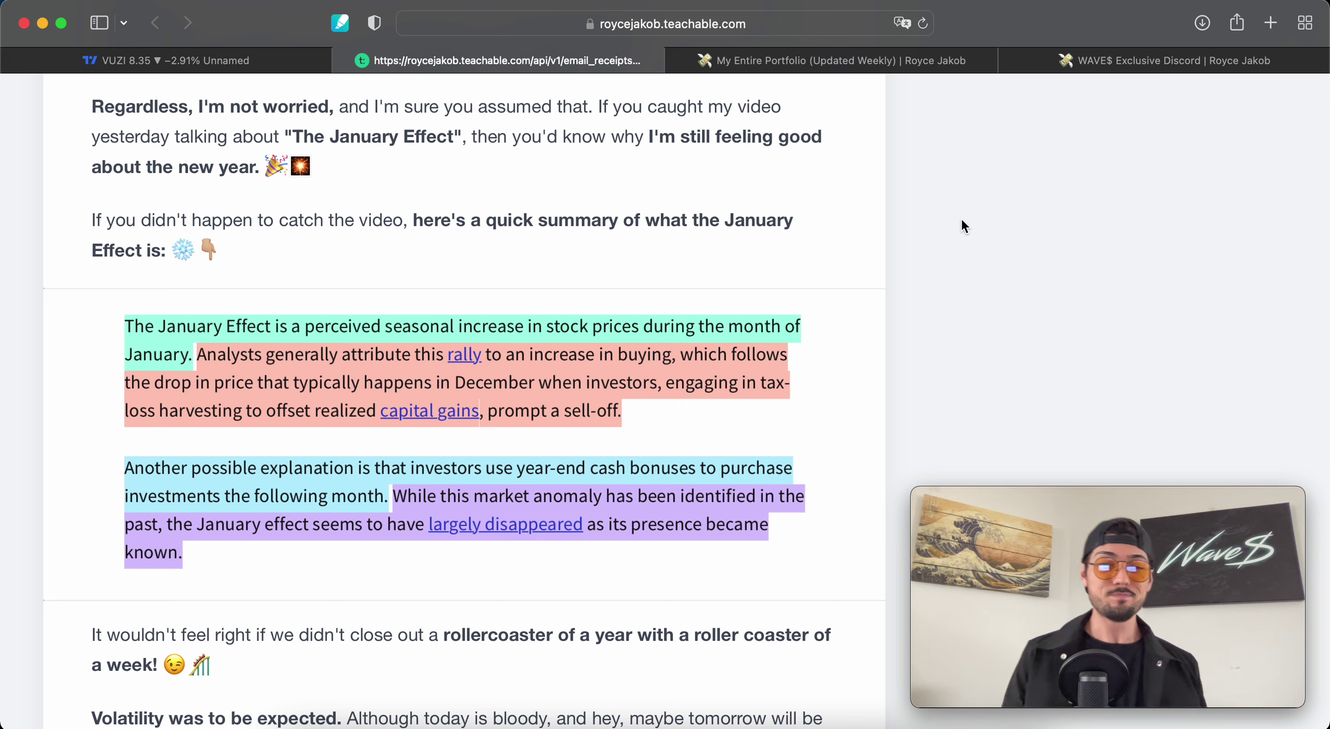
Show the My Entire Portfolio page, glance at the VUZI chart, then return to the portfolio page.
{"action": "scroll", "coordinate": [935, 237], "scroll_direction": "up", "scroll_amount": 10}
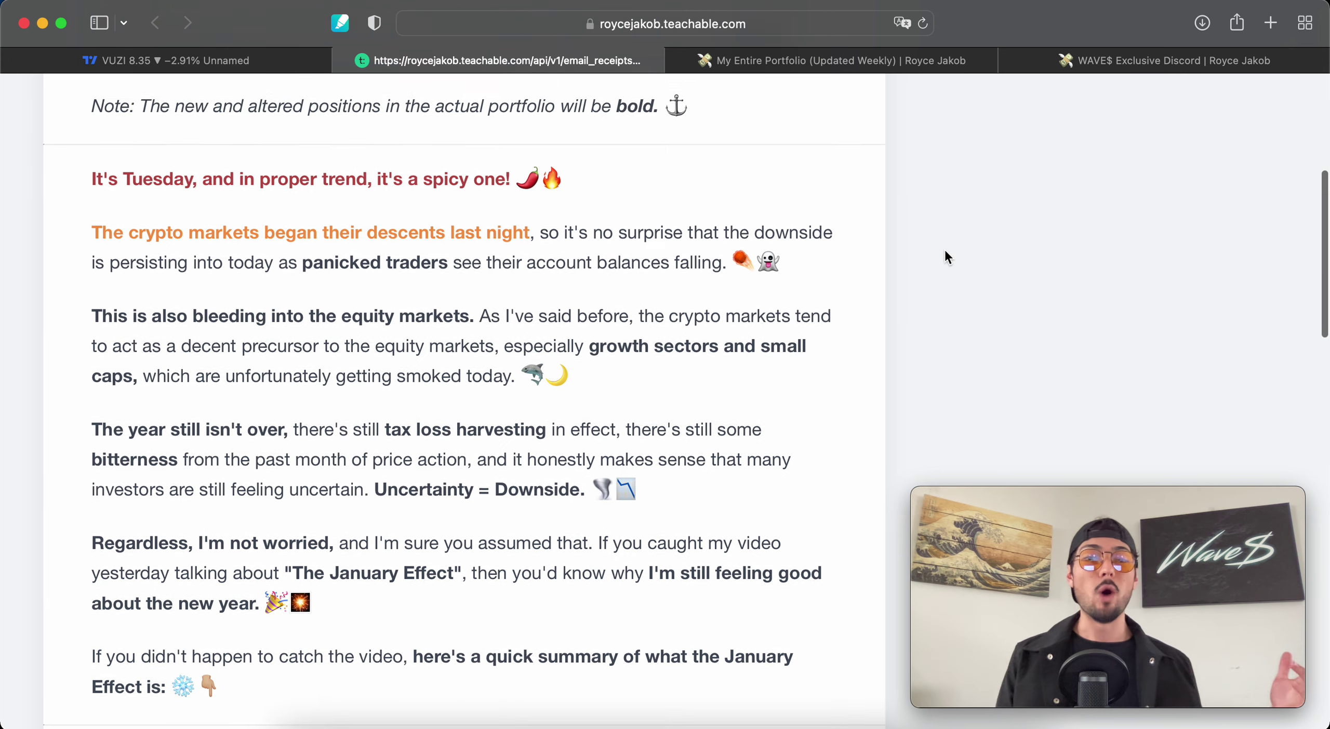
{"action": "scroll", "coordinate": [946, 255], "scroll_direction": "up", "scroll_amount": 2}
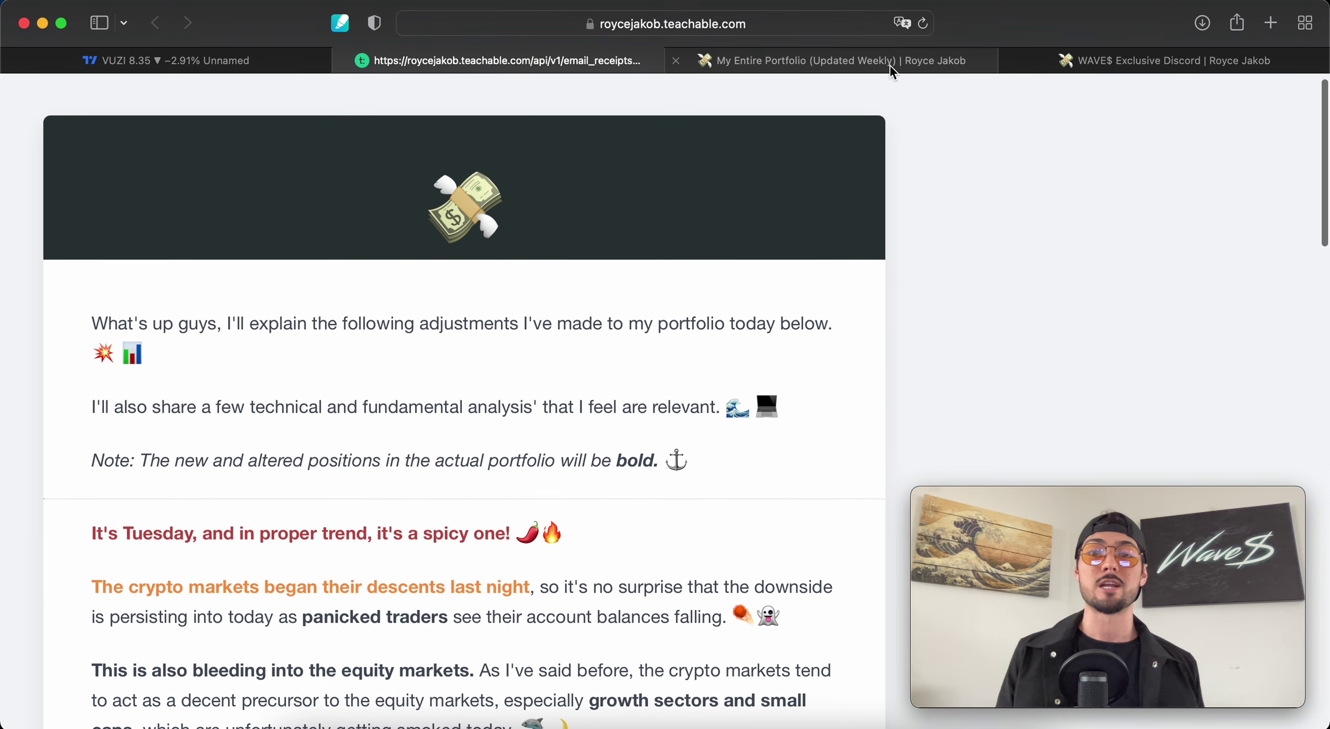
{"action": "left_click", "coordinate": [889, 65]}
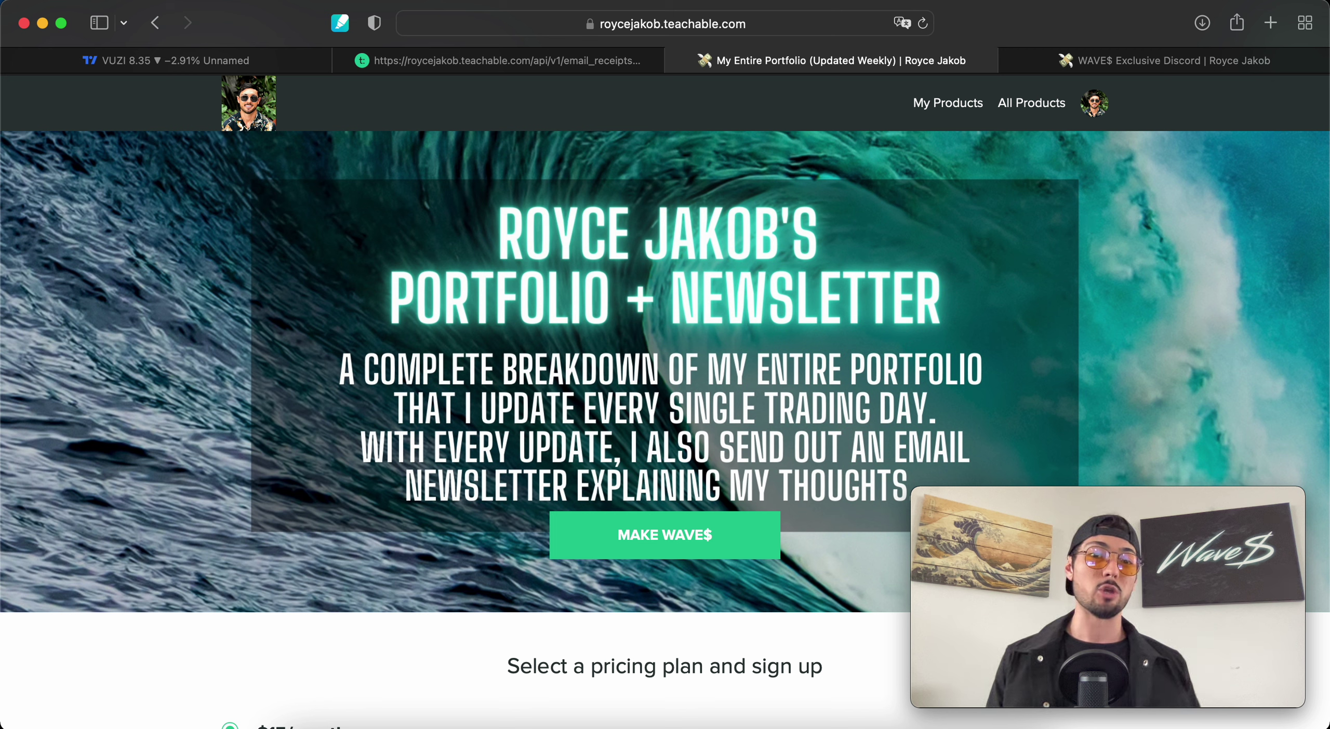
{"action": "left_click", "coordinate": [137, 68]}
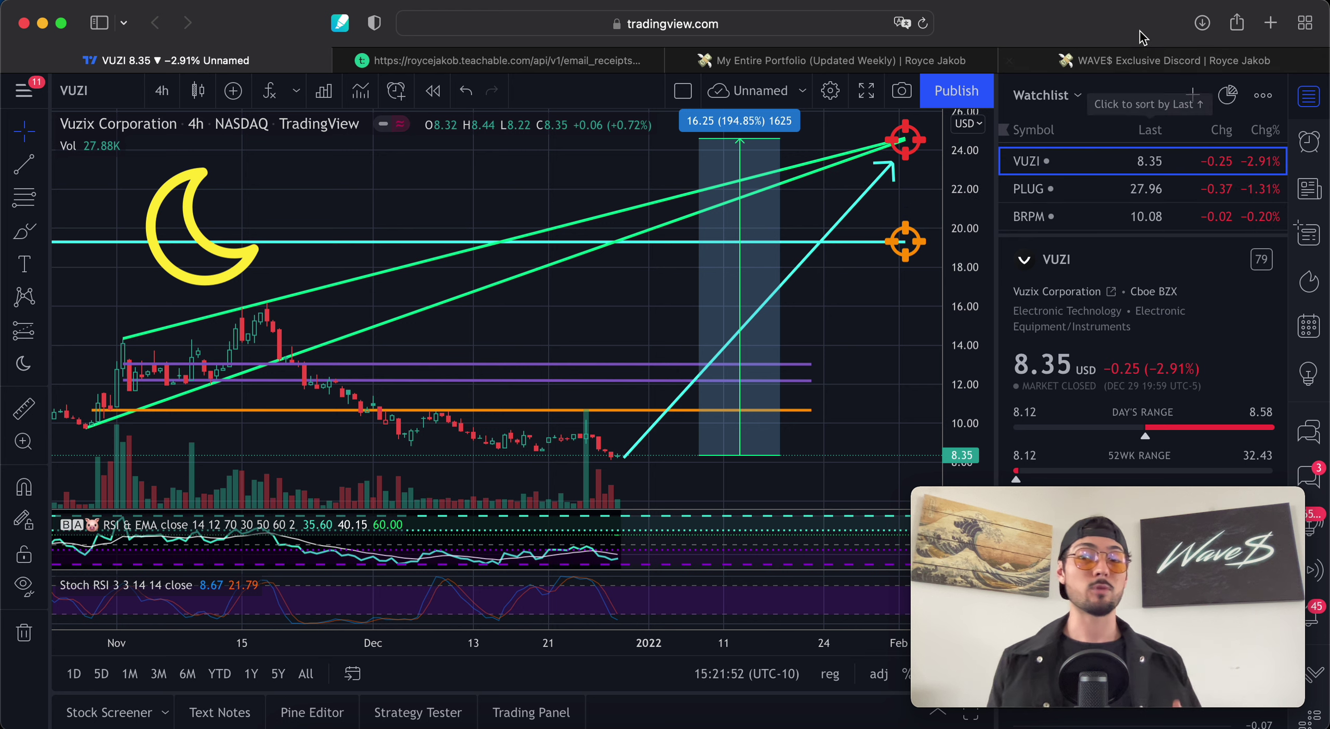
{"action": "left_click", "coordinate": [867, 57]}
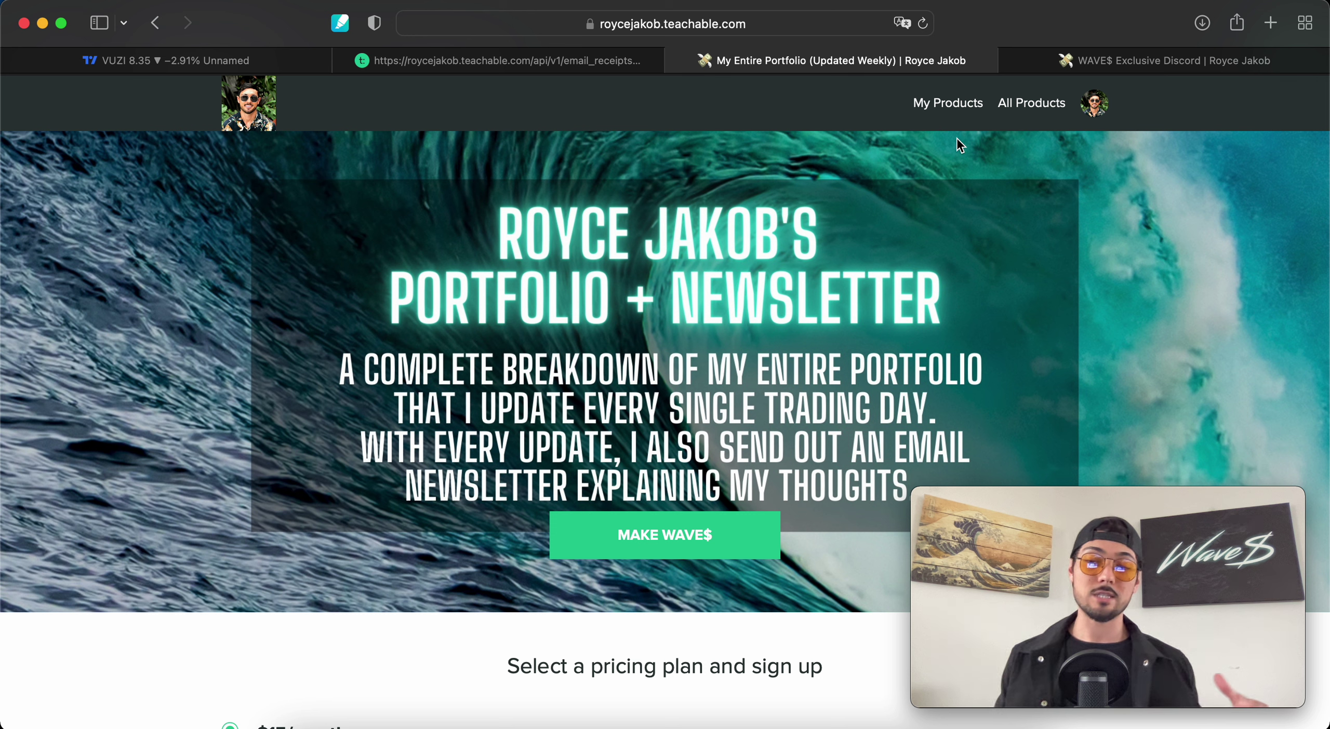
Browse the pricing plans, newsletter email and WAVE$ Exclusive Discord pages, then return to the VUZI chart.
{"action": "scroll", "coordinate": [819, 327], "scroll_direction": "down", "scroll_amount": 9}
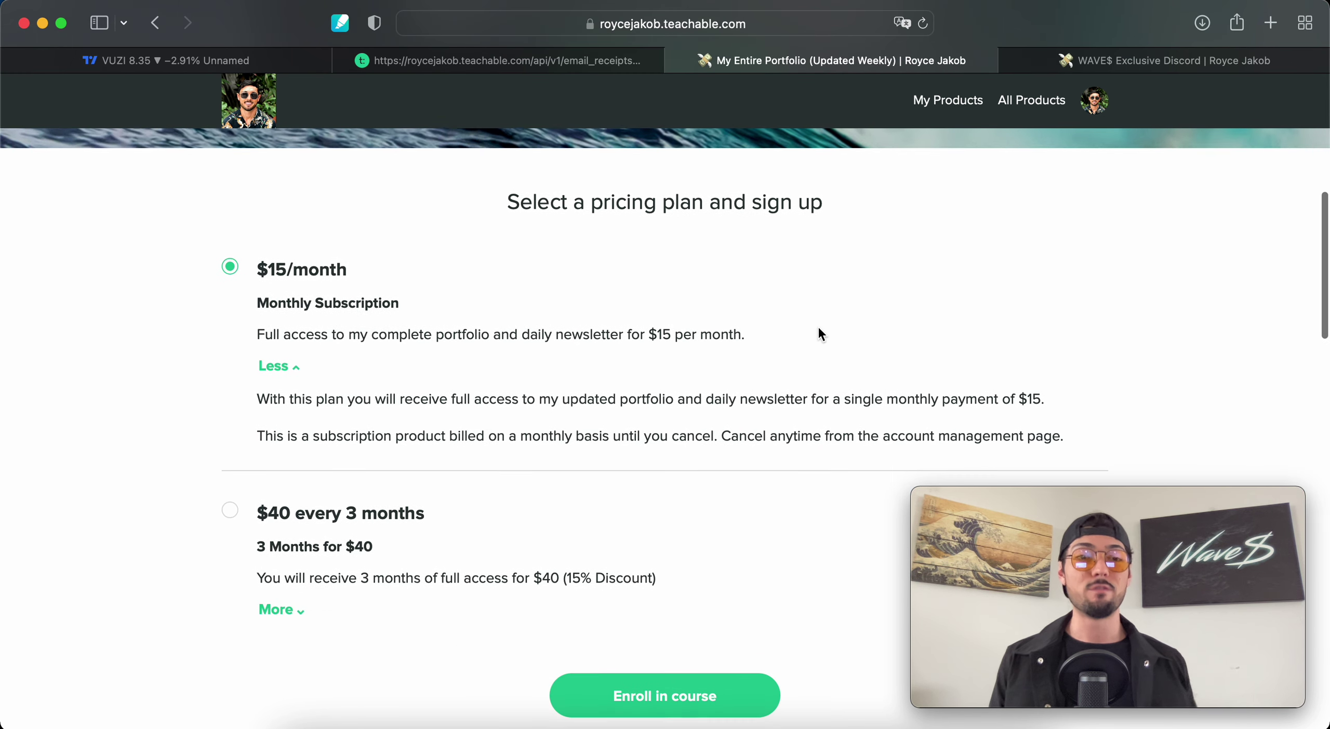
{"action": "scroll", "coordinate": [821, 329], "scroll_direction": "down", "scroll_amount": 1}
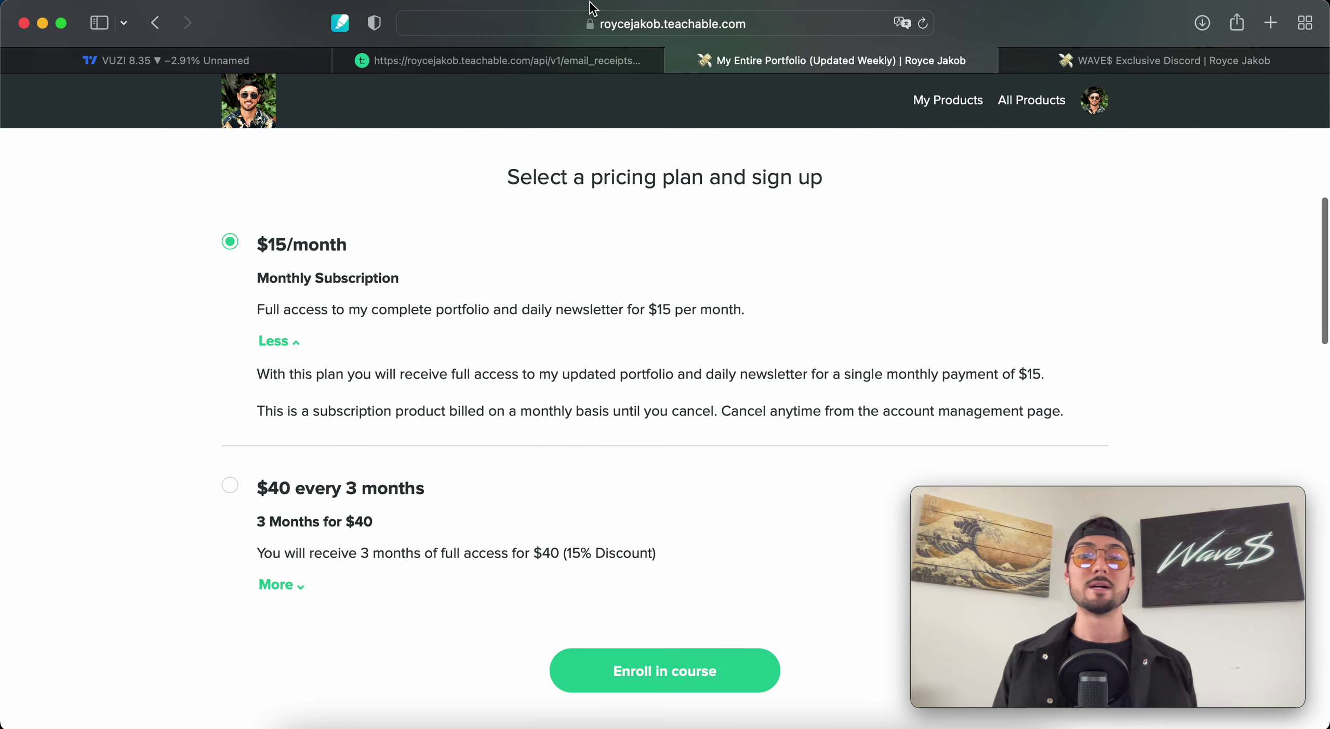
{"action": "left_click", "coordinate": [565, 62]}
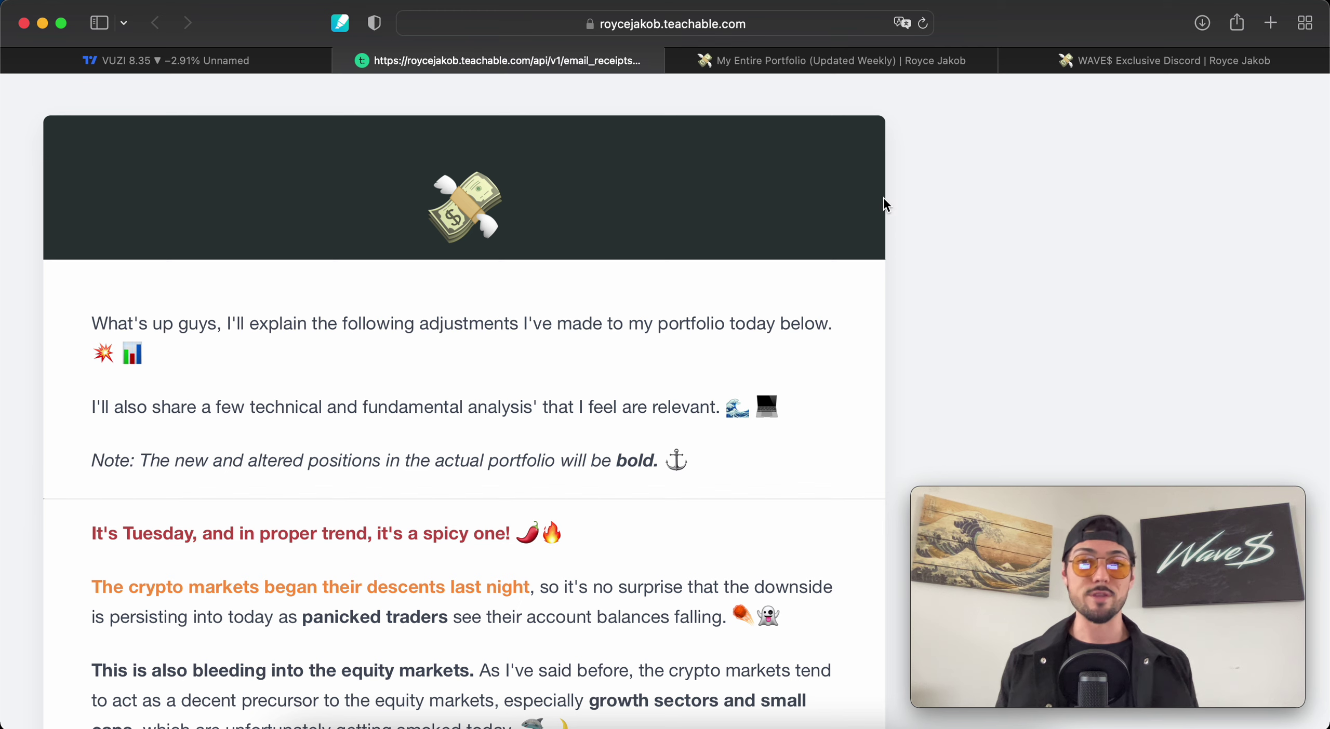
{"action": "left_click", "coordinate": [862, 60]}
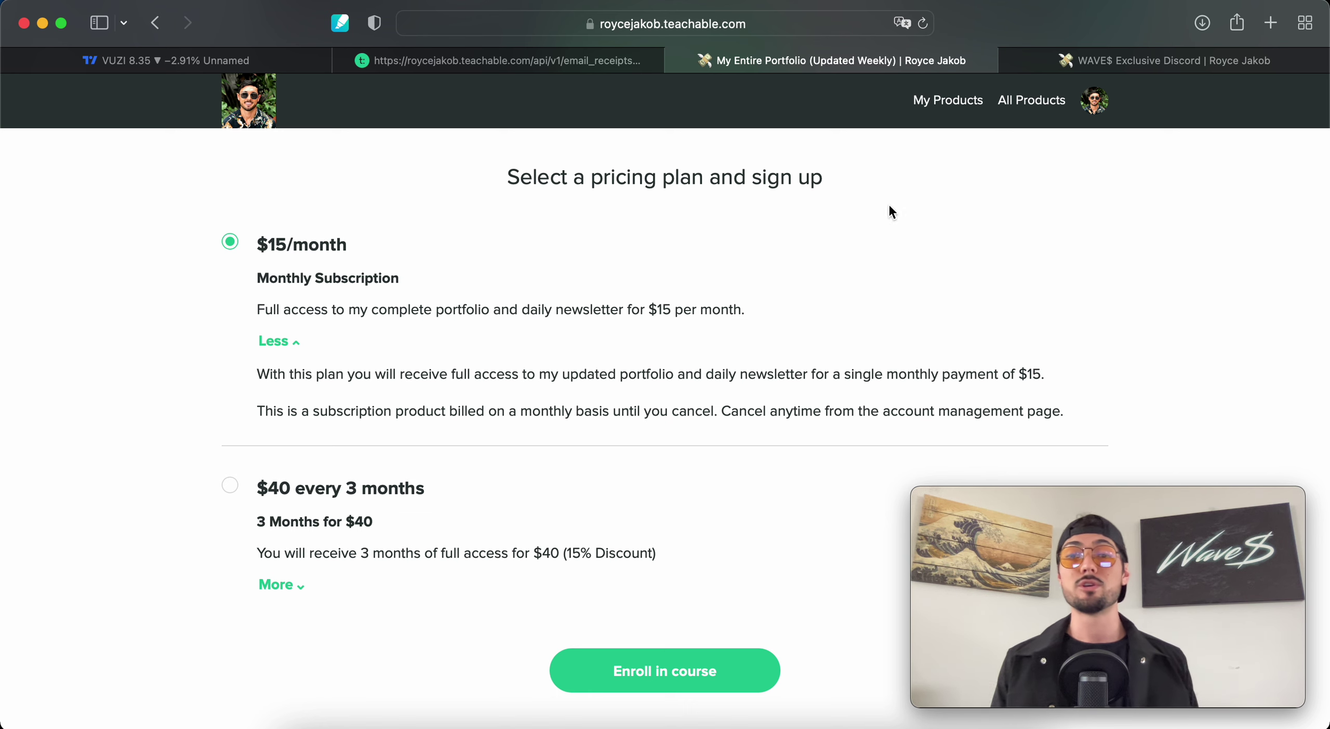
{"action": "left_click", "coordinate": [1124, 64]}
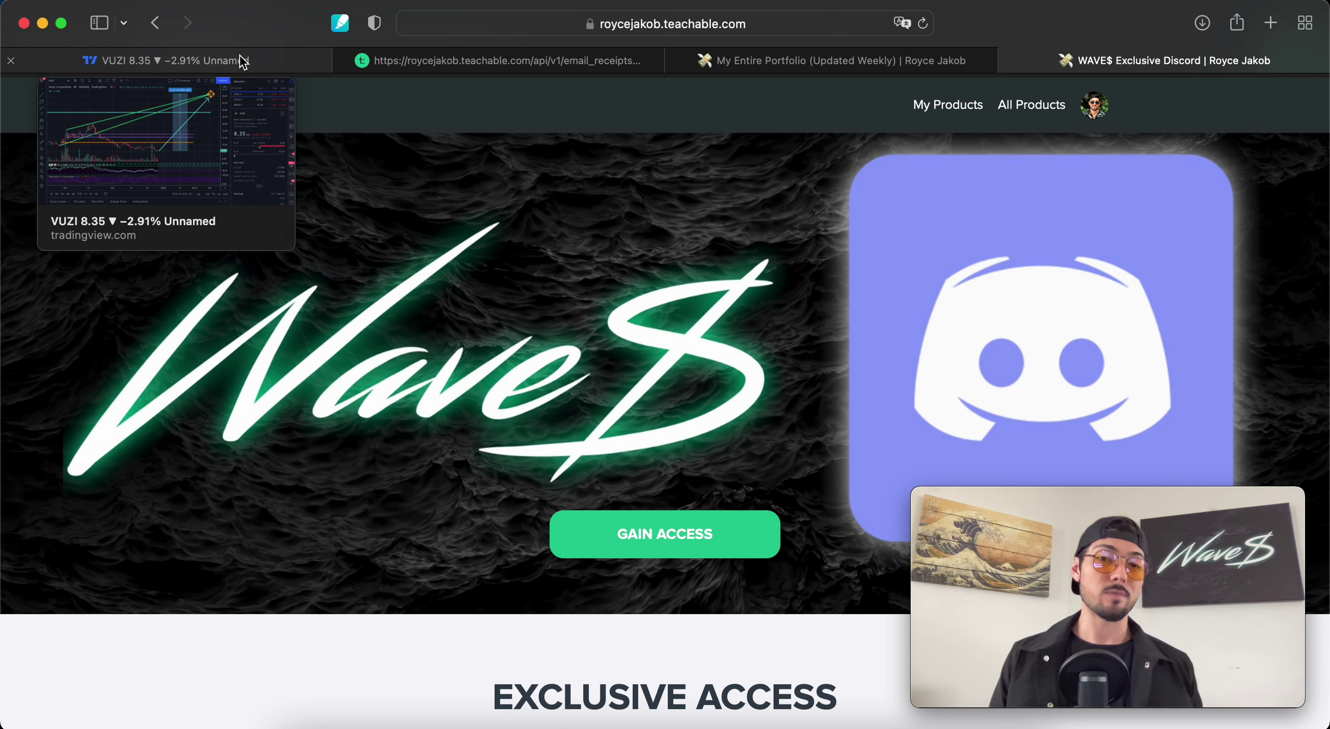
{"action": "left_click", "coordinate": [260, 58]}
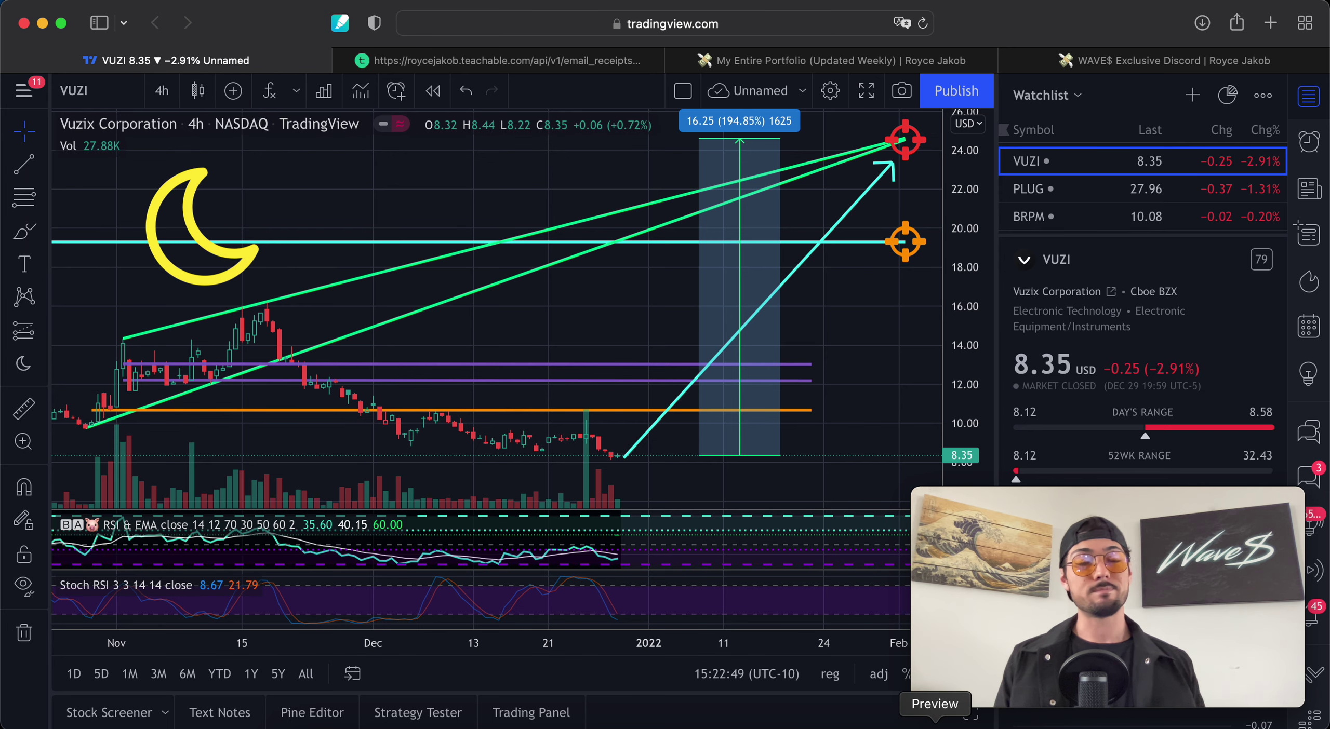
Open the Top 3 Stocks January image showing the $24, $50 and $20+ targets from the Dock.
{"action": "left_click", "coordinate": [935, 725]}
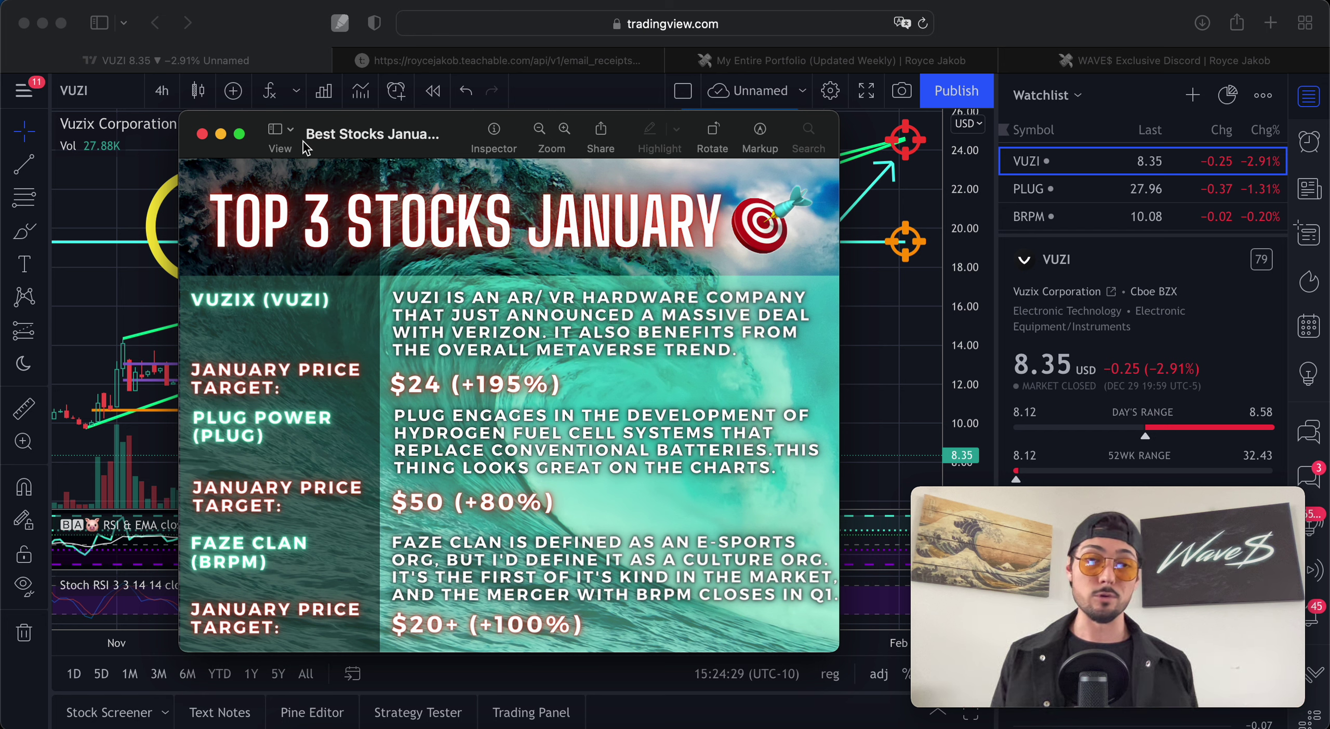
Minimize the Preview image so the VUZI chart with its 16.25 (194.85%) projection shows.
{"action": "left_click", "coordinate": [220, 135]}
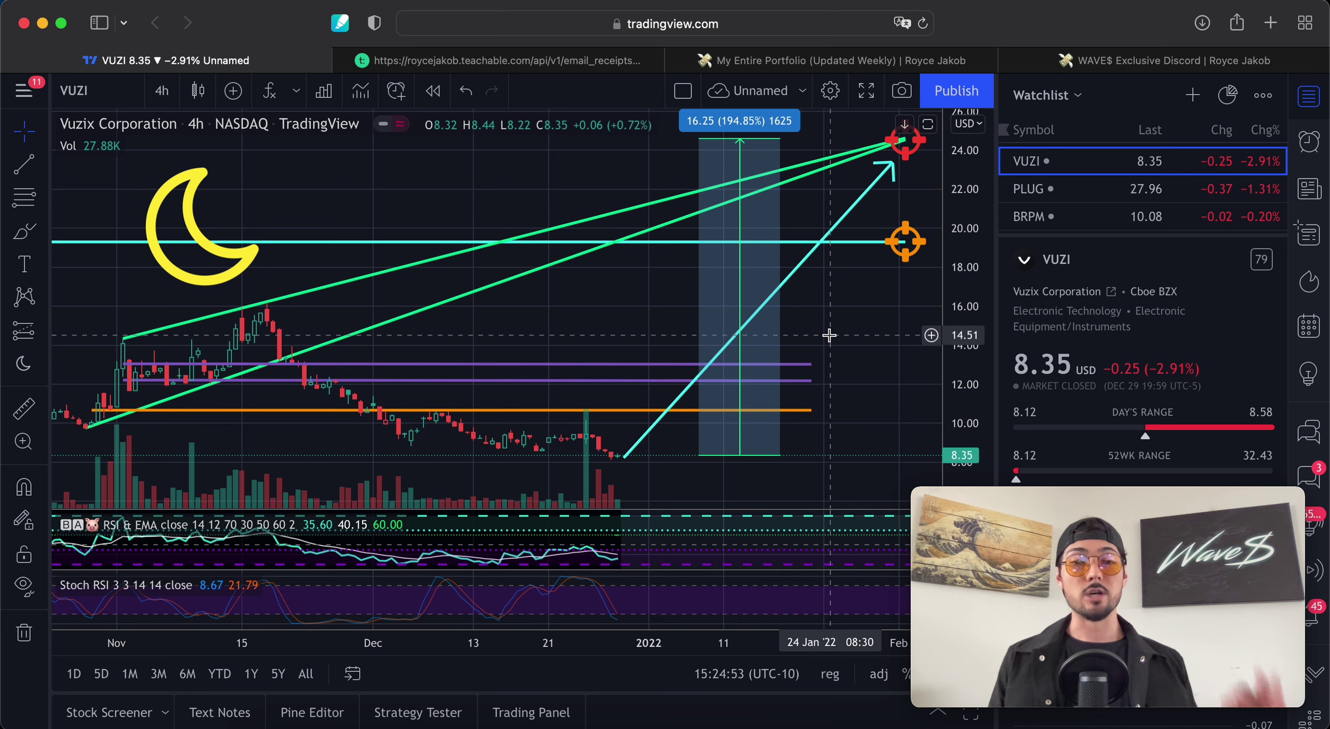
Pan and zoom out the VUZI chart to show the full 2021 run-up and -70.29% decline.
{"action": "mouse_move", "coordinate": [840, 341]}
{"action": "left_mouse_down"}
{"action": "mouse_move", "coordinate": [871, 340]}
{"action": "mouse_move", "coordinate": [843, 336]}
{"action": "left_mouse_up"}
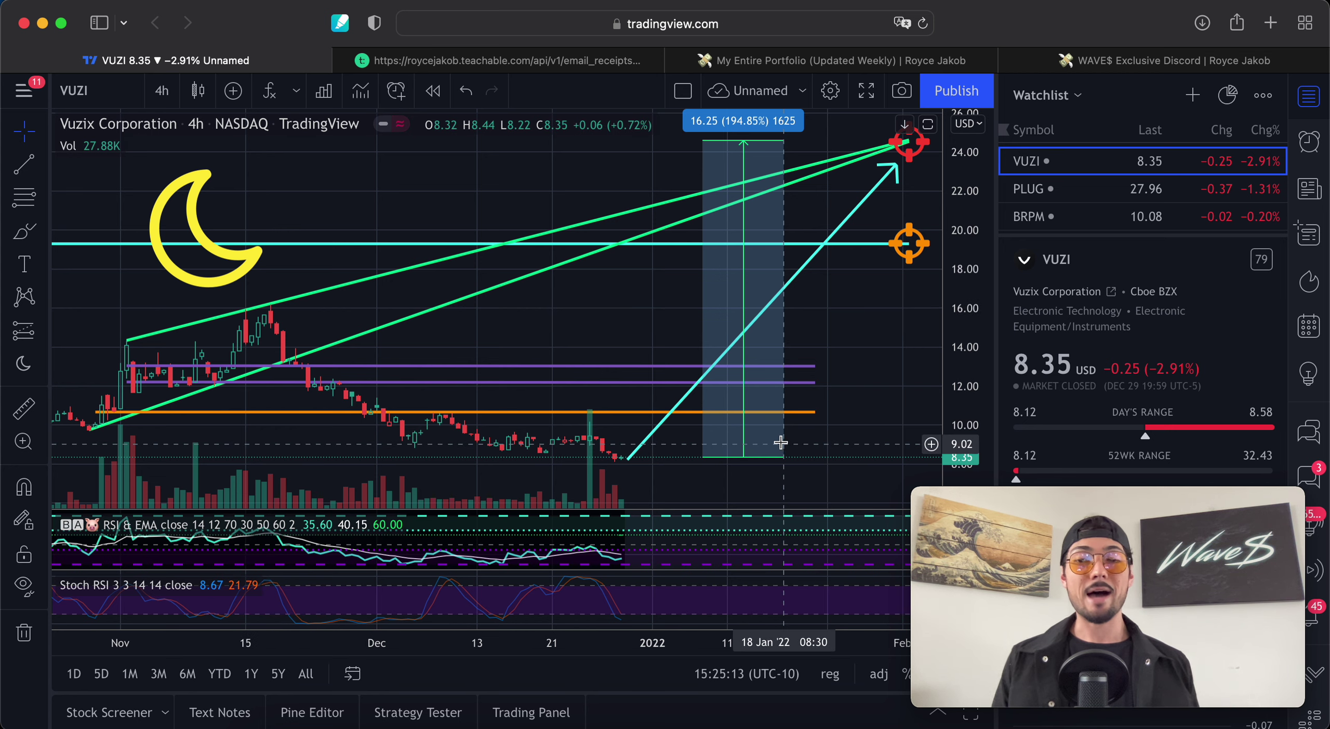
{"action": "scroll", "coordinate": [786, 403], "scroll_direction": "down", "scroll_amount": 8}
{"action": "scroll", "coordinate": [812, 436], "scroll_direction": "down", "scroll_amount": 4}
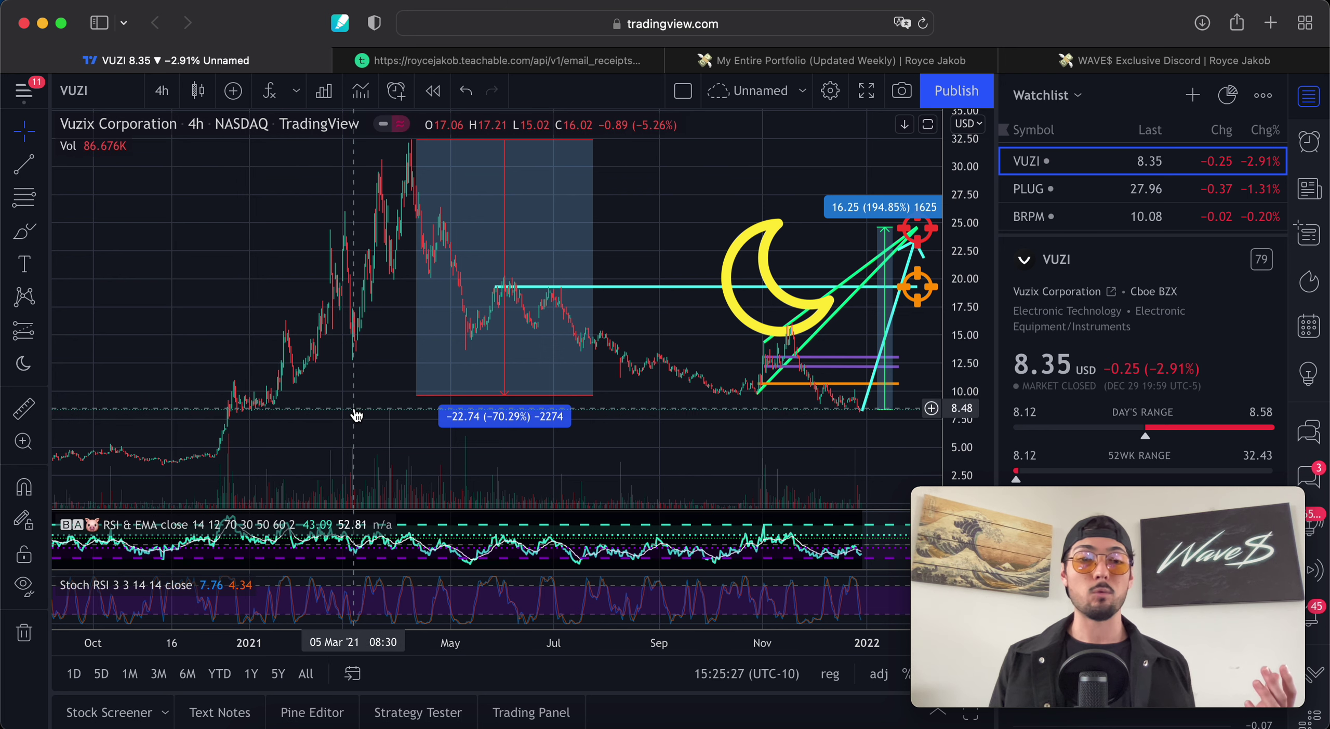
Stretch the VUZI decline measurement down to 8.35 so it reads -23.96 (-74.05%).
{"action": "left_click_drag", "start_coordinate": [349, 419], "coordinate": [324, 446]}
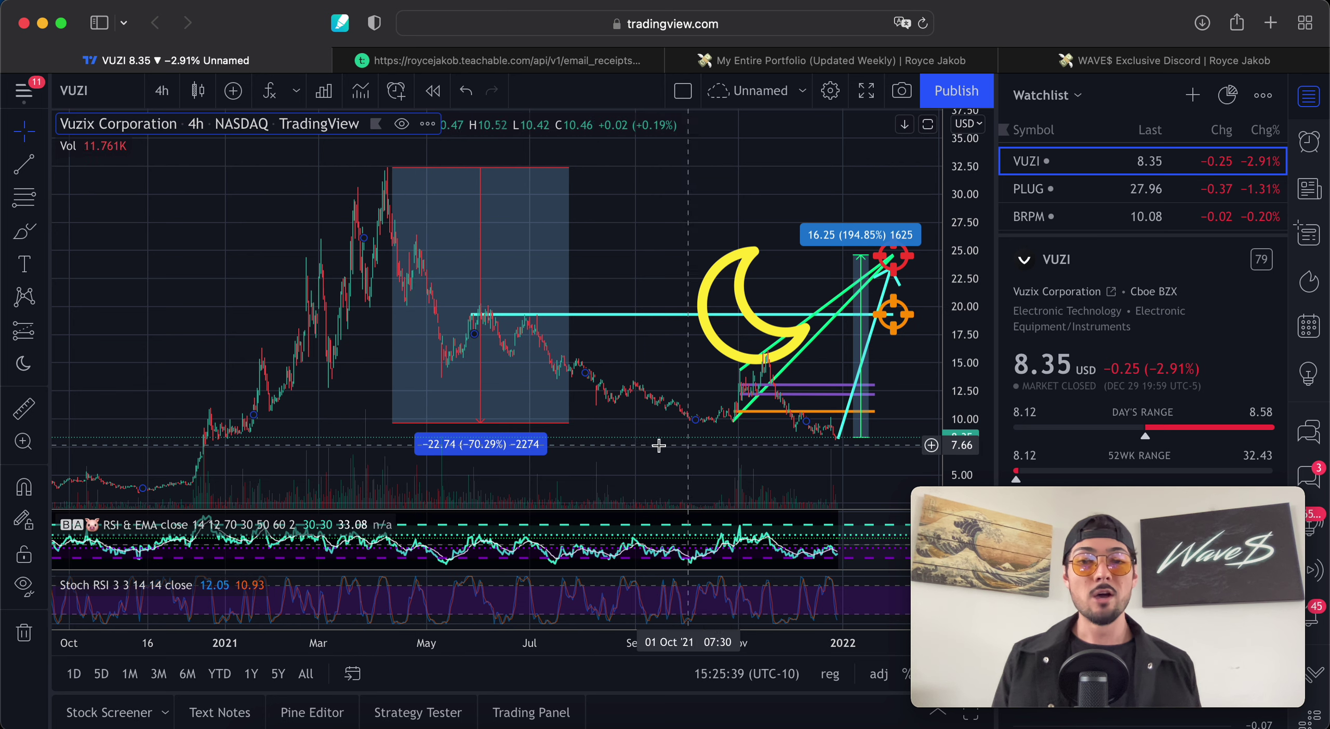
{"action": "left_click_drag", "start_coordinate": [568, 424], "coordinate": [575, 443]}
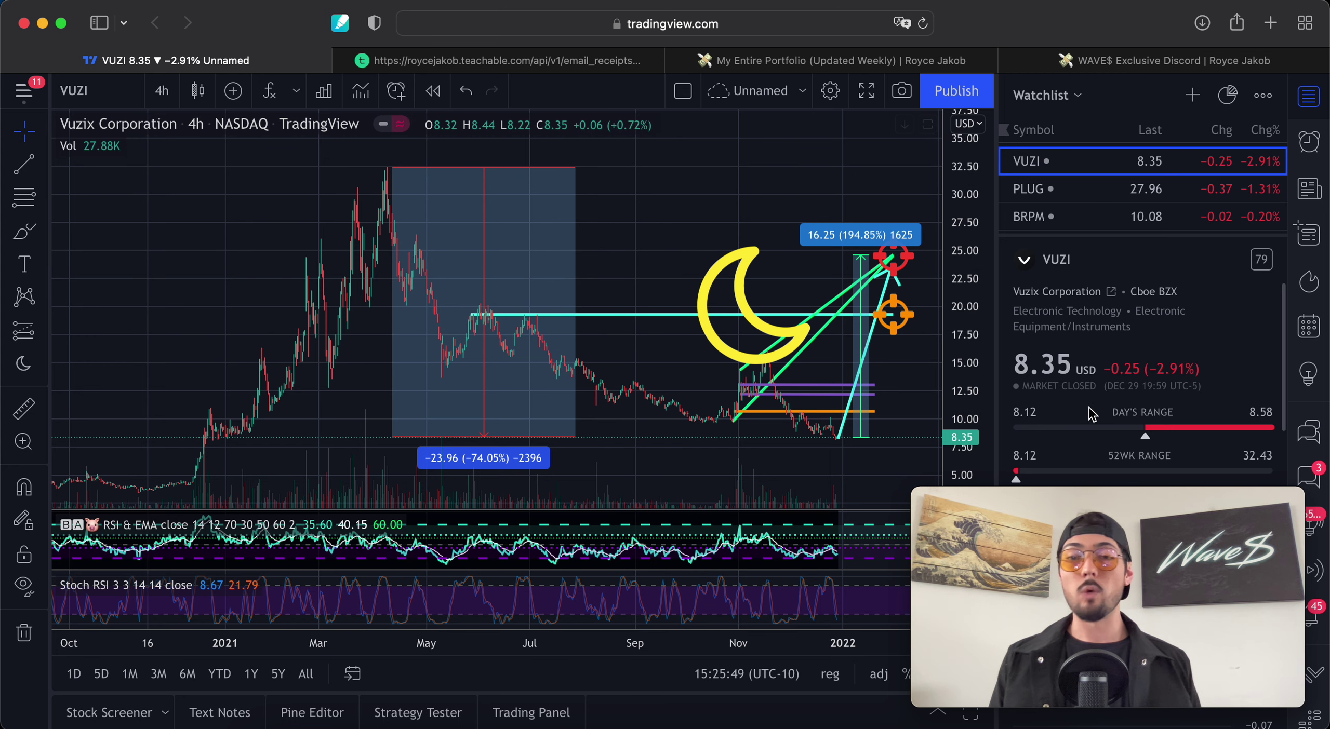
Scroll the VUZI details panel to volume, average volume, market cap and earnings.
{"action": "scroll", "coordinate": [1096, 414], "scroll_direction": "down", "scroll_amount": 5}
{"action": "scroll", "coordinate": [1096, 414], "scroll_direction": "down", "scroll_amount": 1}
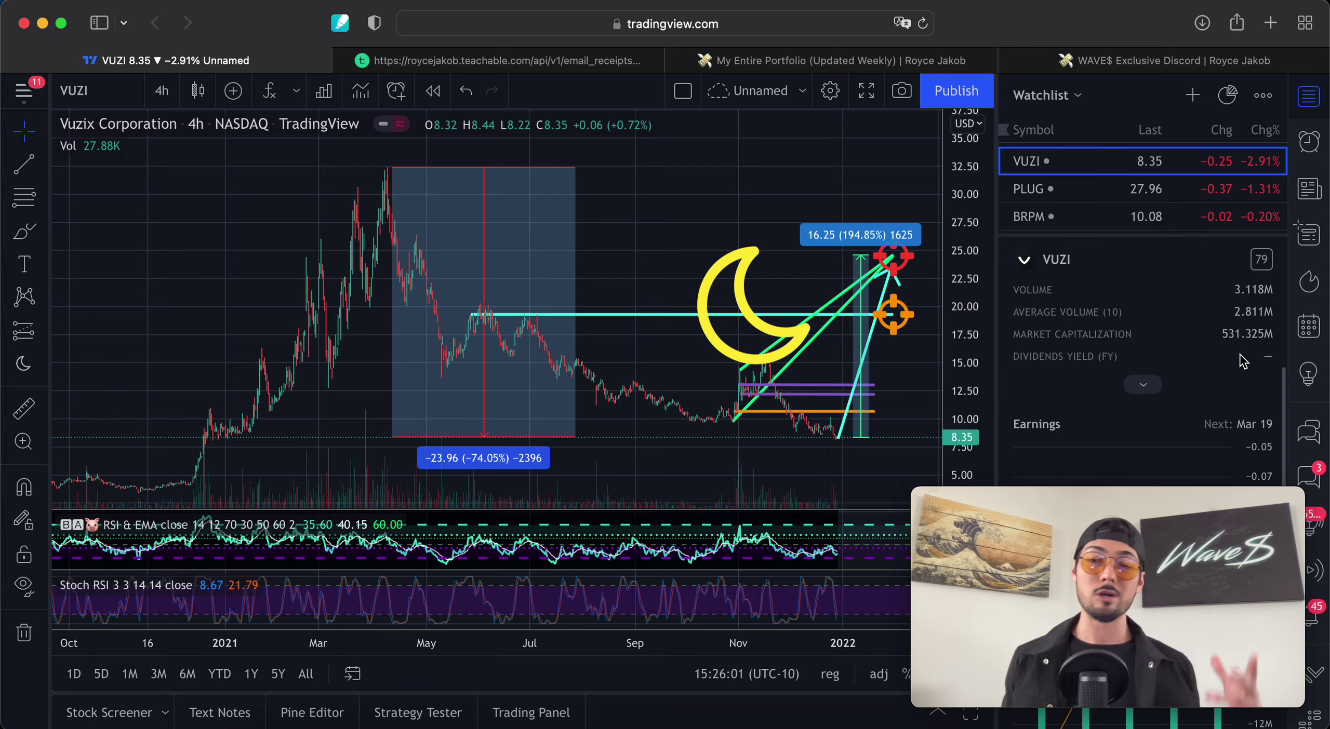
Move the cyan arrow's top end down onto the orange 19.44 target on the VUZI chart.
{"action": "scroll", "coordinate": [573, 317], "scroll_direction": "up", "scroll_amount": 5}
{"action": "scroll", "coordinate": [889, 371], "scroll_direction": "up", "scroll_amount": 3}
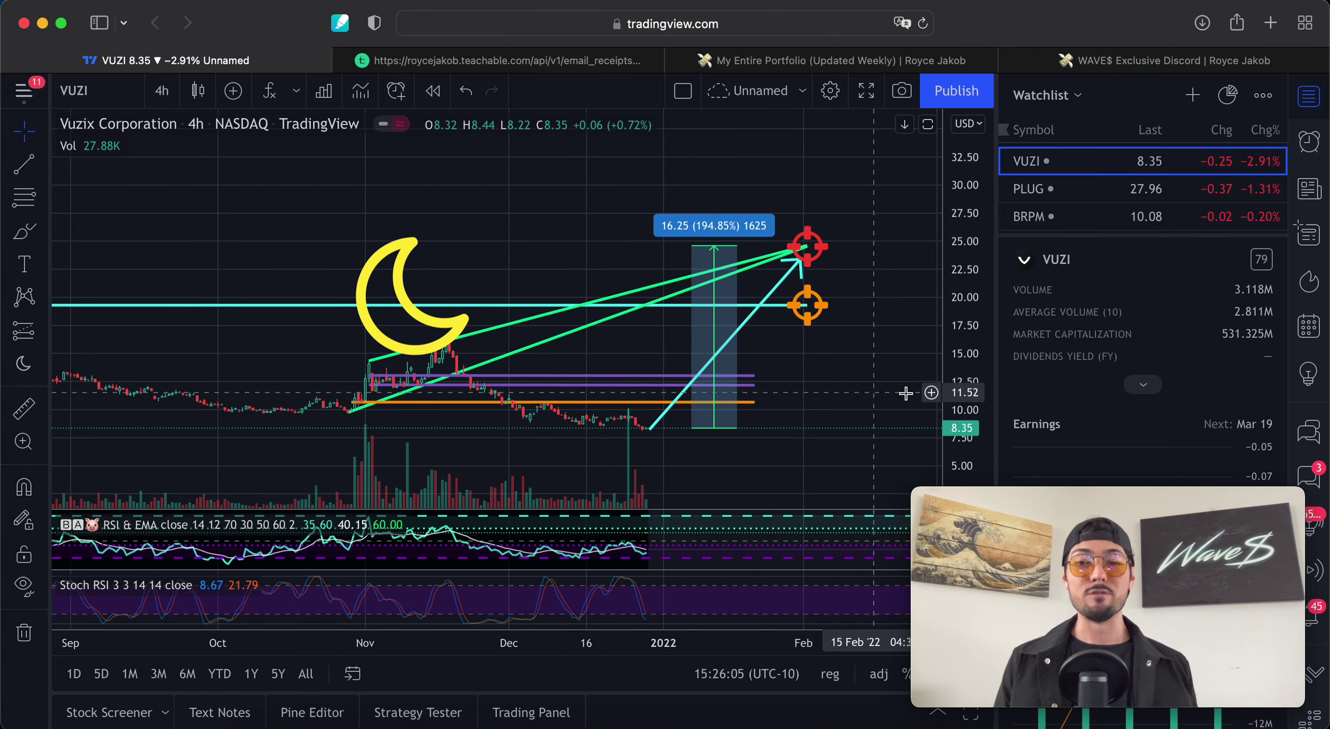
{"action": "scroll", "coordinate": [799, 392], "scroll_direction": "up", "scroll_amount": 3}
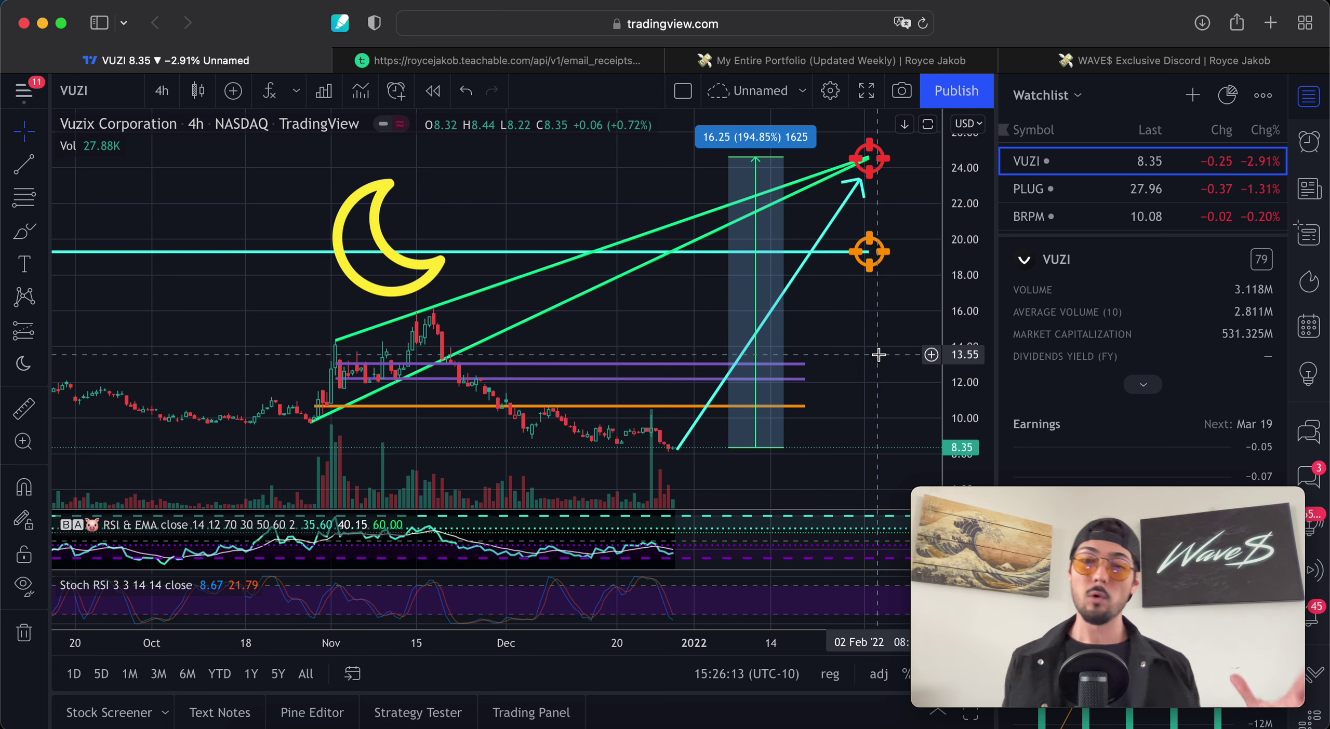
{"action": "scroll", "coordinate": [901, 326], "scroll_direction": "right", "scroll_amount": 1}
{"action": "scroll", "coordinate": [901, 326], "scroll_direction": "up", "scroll_amount": 5}
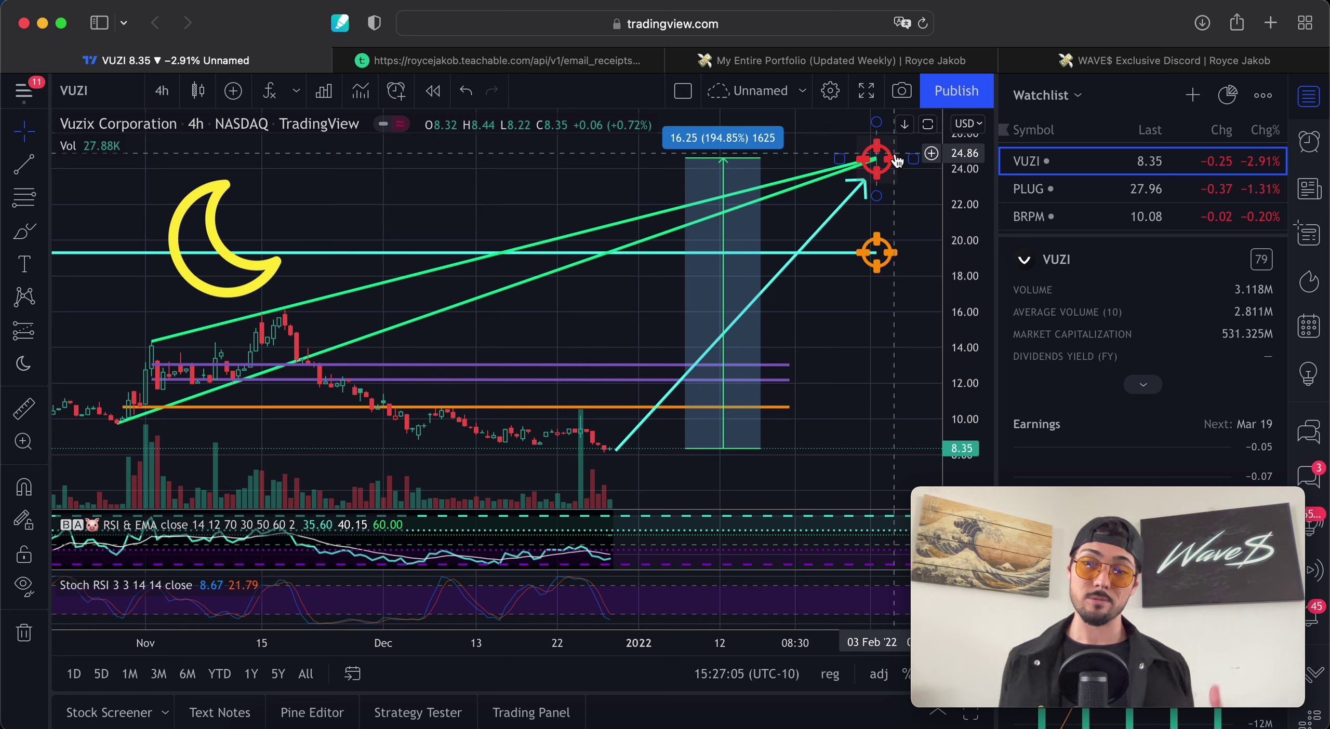
{"action": "scroll", "coordinate": [882, 302], "scroll_direction": "down", "scroll_amount": 5}
{"action": "scroll", "coordinate": [881, 310], "scroll_direction": "down", "scroll_amount": 5}
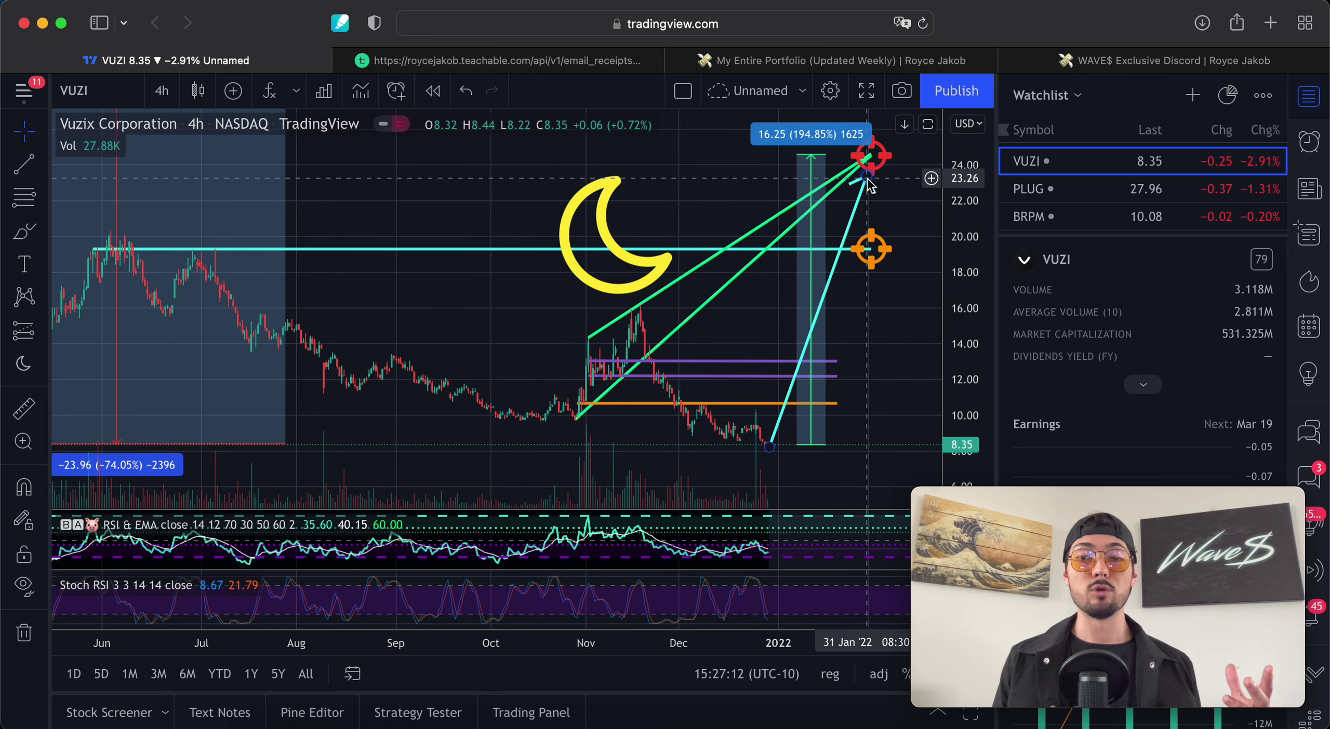
{"action": "left_click_drag", "start_coordinate": [866, 179], "coordinate": [856, 280]}
{"action": "scroll", "coordinate": [883, 318], "scroll_direction": "left", "scroll_amount": 2}
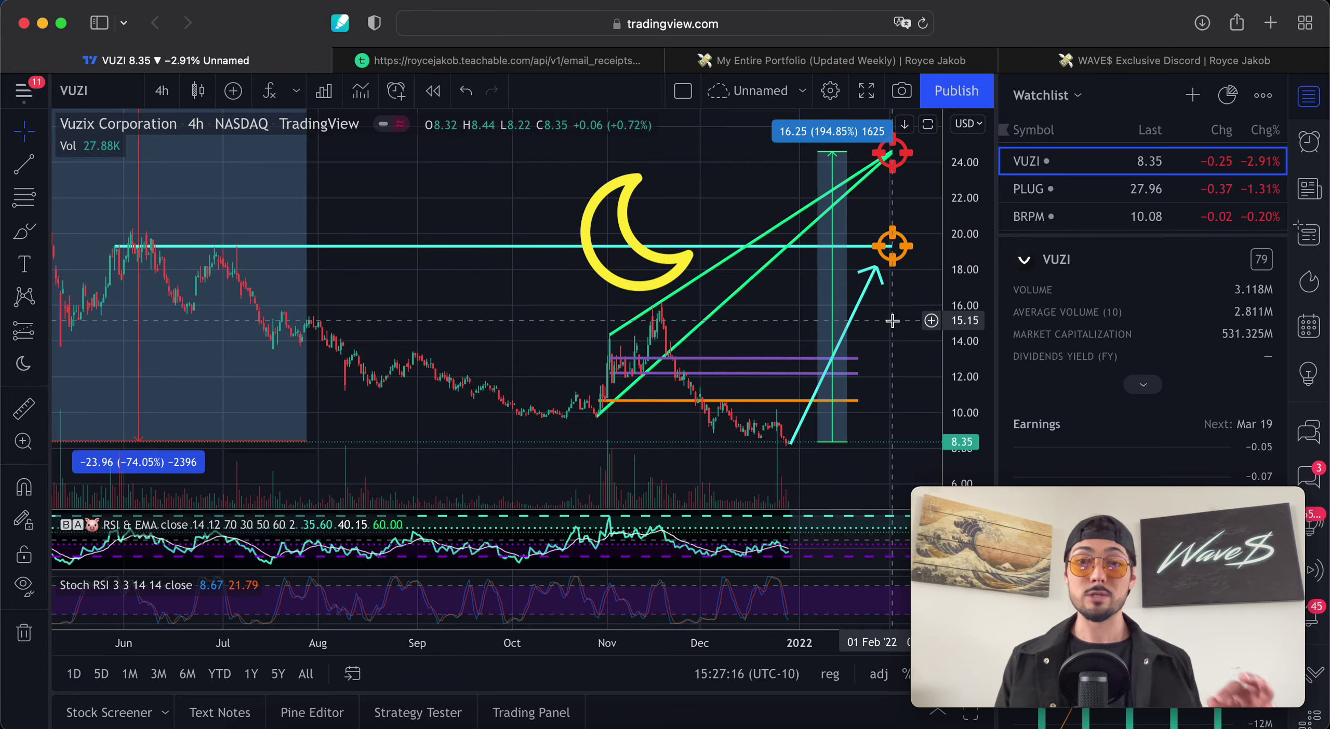
{"action": "scroll", "coordinate": [893, 320], "scroll_direction": "down", "scroll_amount": 5}
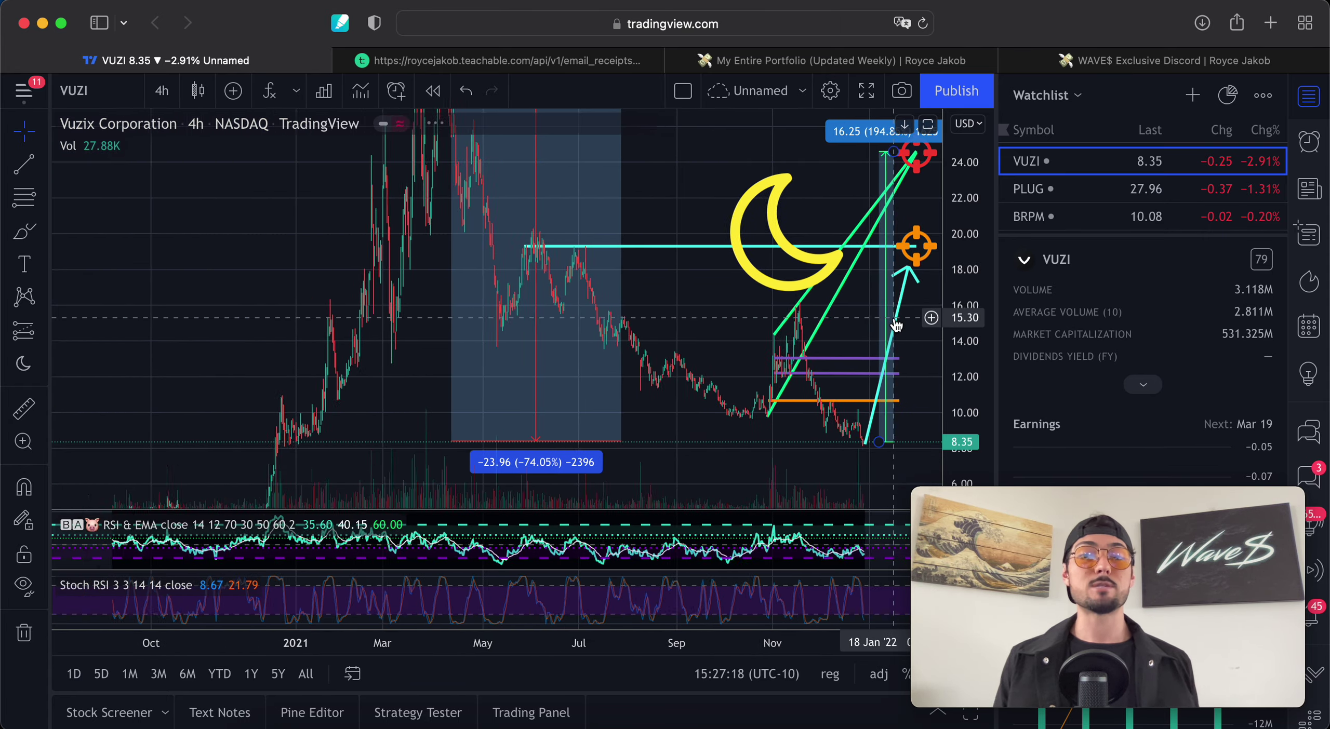
{"action": "scroll", "coordinate": [897, 317], "scroll_direction": "up", "scroll_amount": 1}
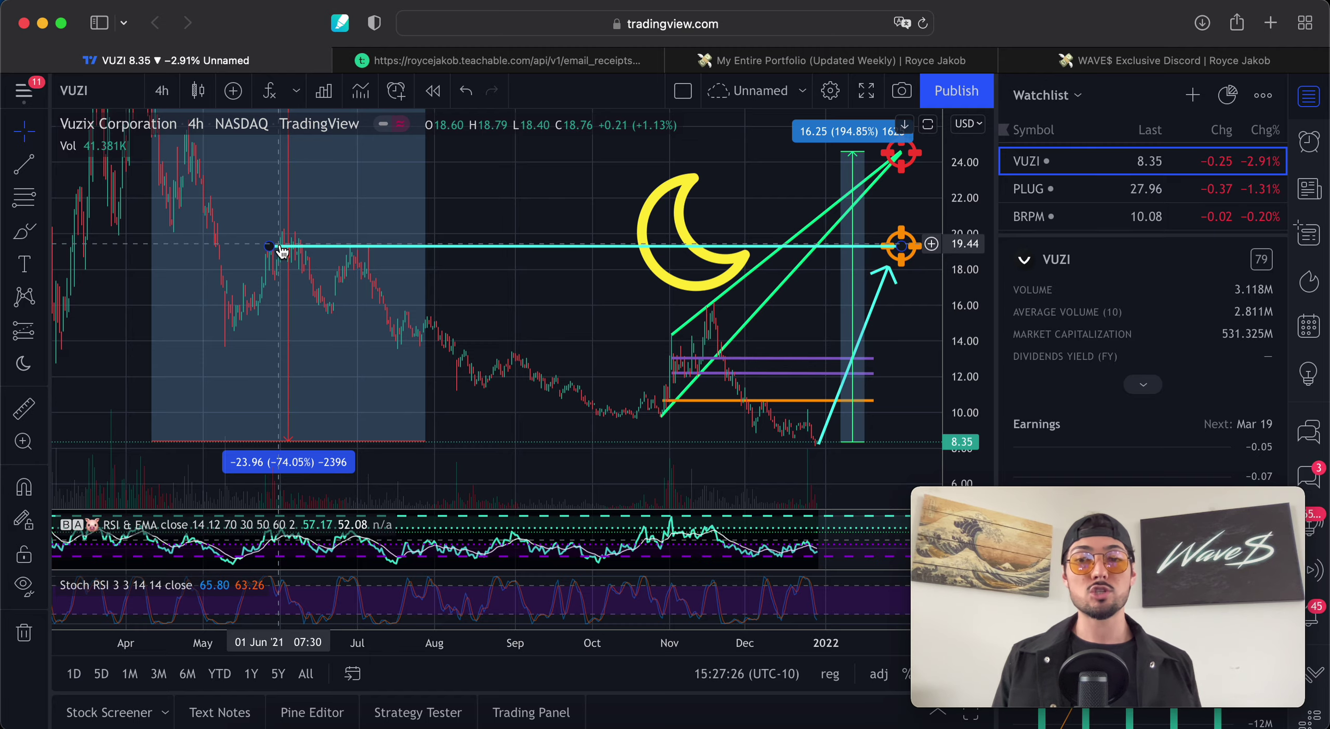
{"action": "scroll", "coordinate": [419, 321], "scroll_direction": "up", "scroll_amount": 10}
{"action": "scroll", "coordinate": [544, 333], "scroll_direction": "right", "scroll_amount": 5}
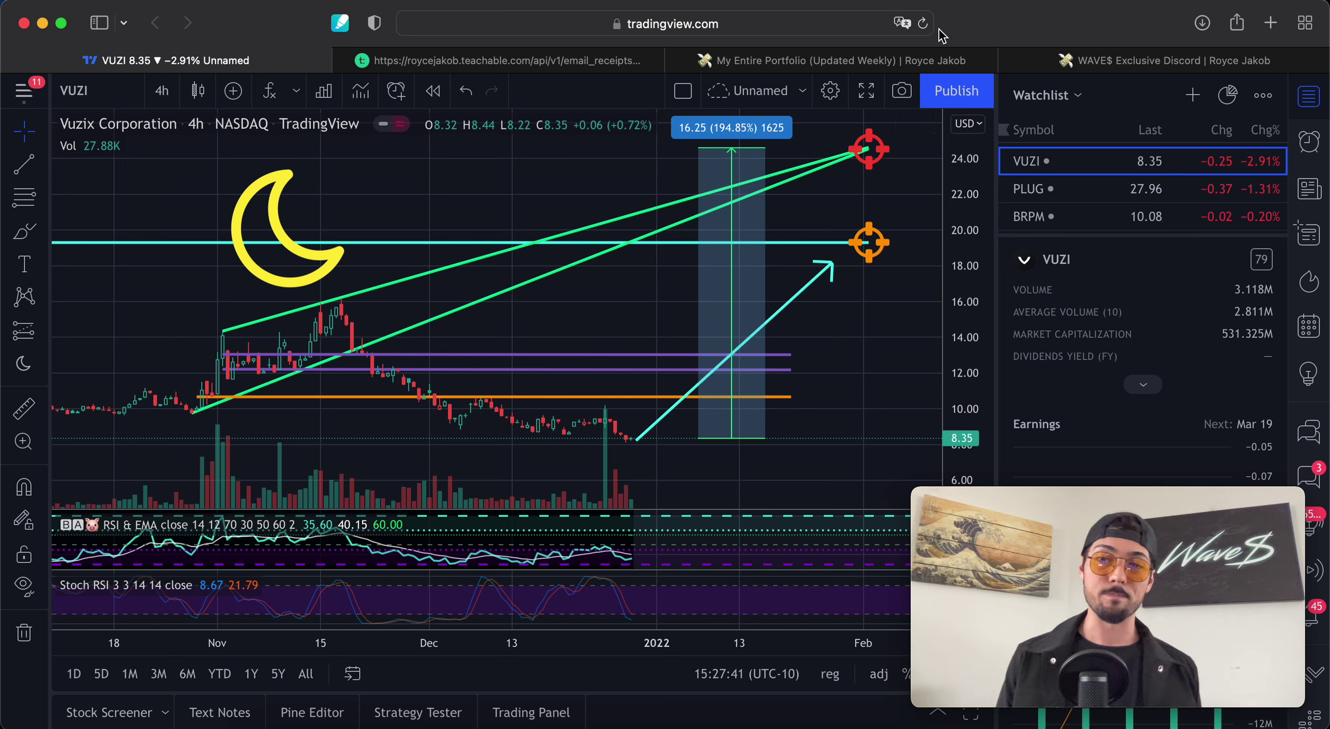
Switch to the PLUG chart and bring the Top 3 Stocks January image to the front.
{"action": "left_click", "coordinate": [1055, 192]}
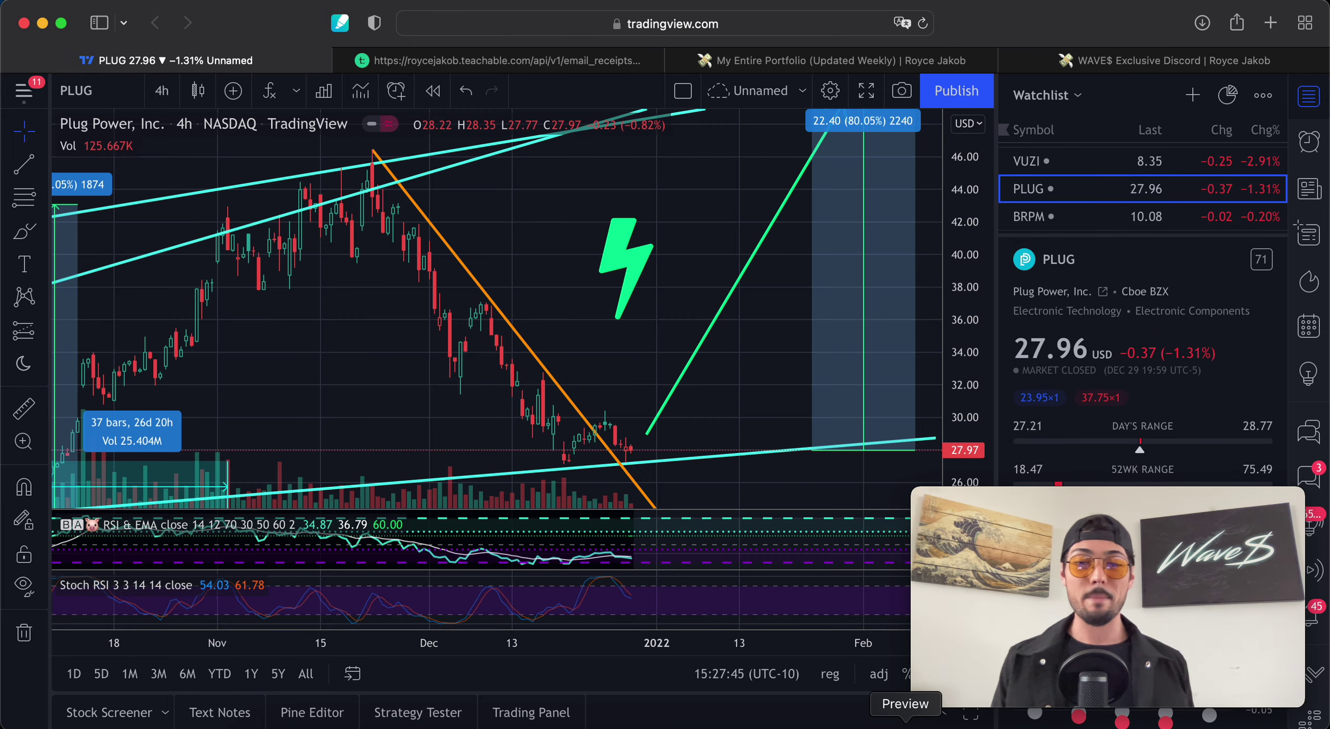
{"action": "left_click", "coordinate": [905, 726]}
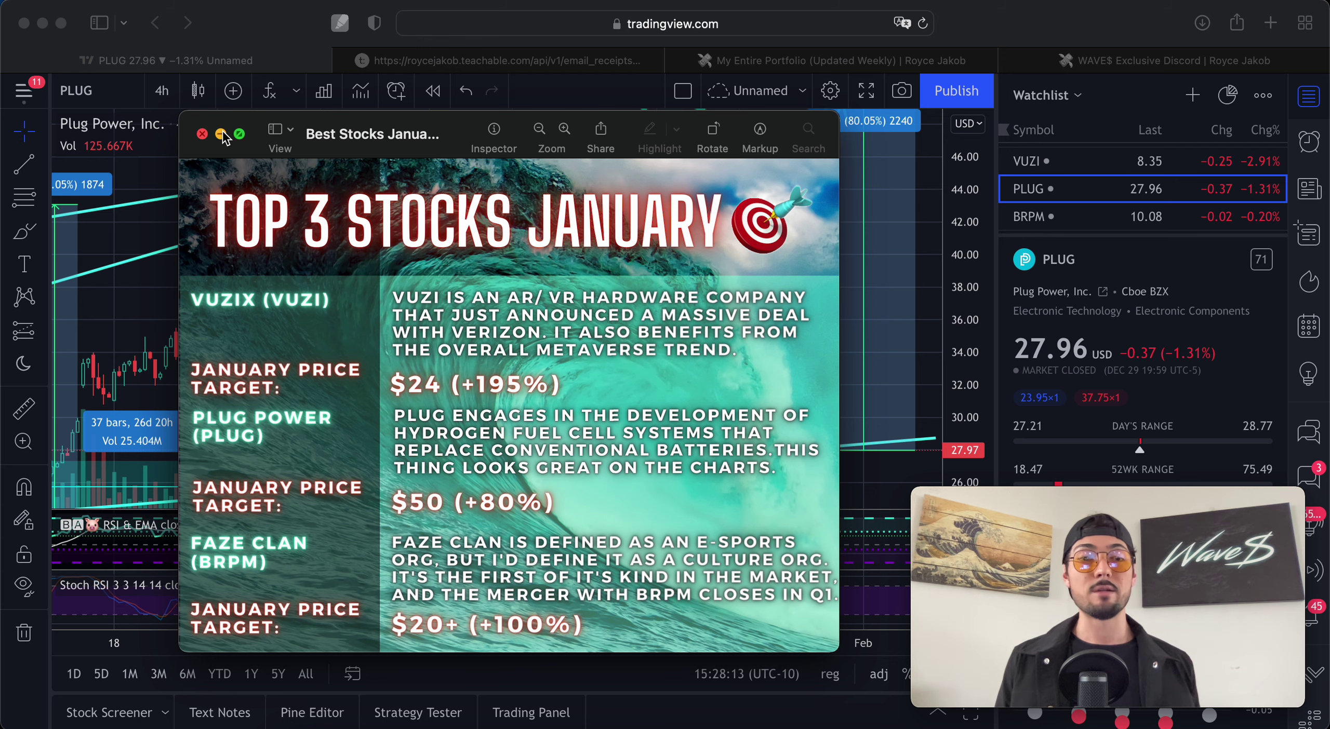
Minimize the stock-picks image and return to the PLUG chart showing the 22.40 (80.05%) projection.
{"action": "left_click", "coordinate": [221, 134]}
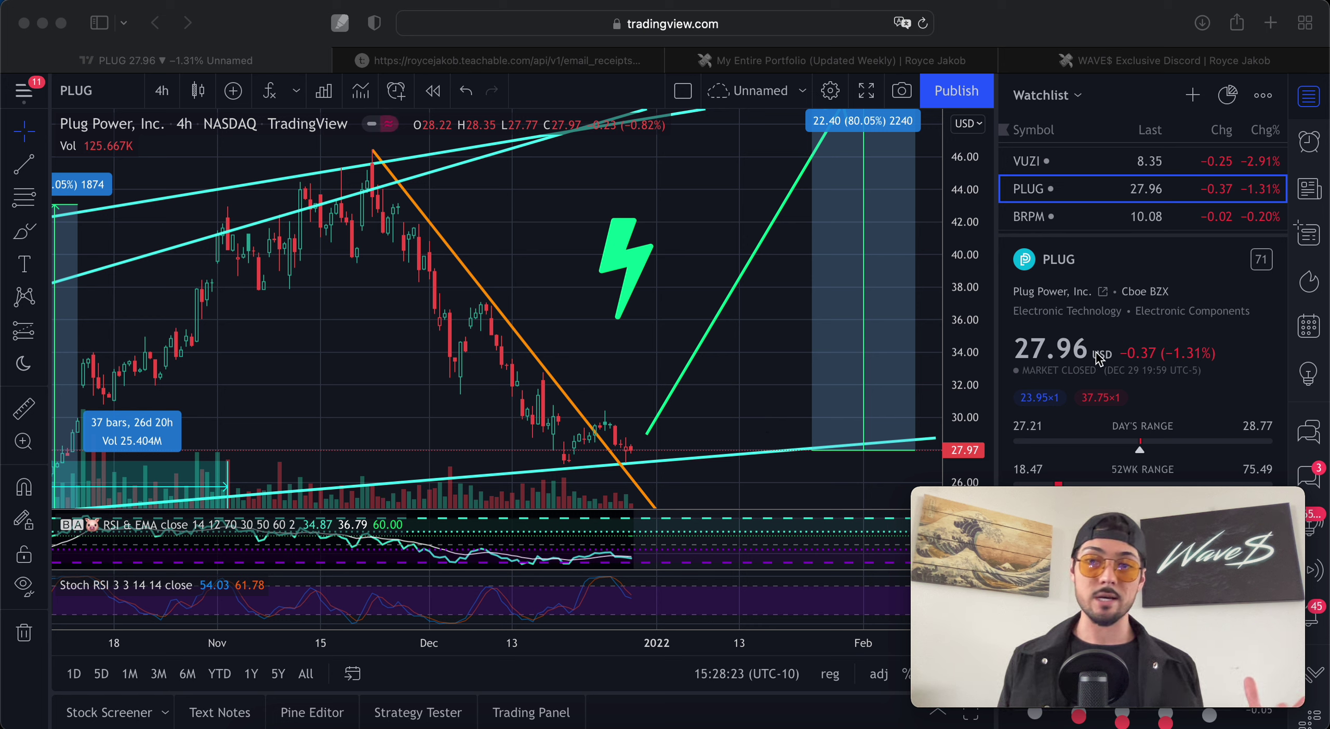
{"action": "scroll", "coordinate": [1117, 369], "scroll_direction": "down", "scroll_amount": 3}
{"action": "scroll", "coordinate": [1117, 369], "scroll_direction": "down", "scroll_amount": 10}
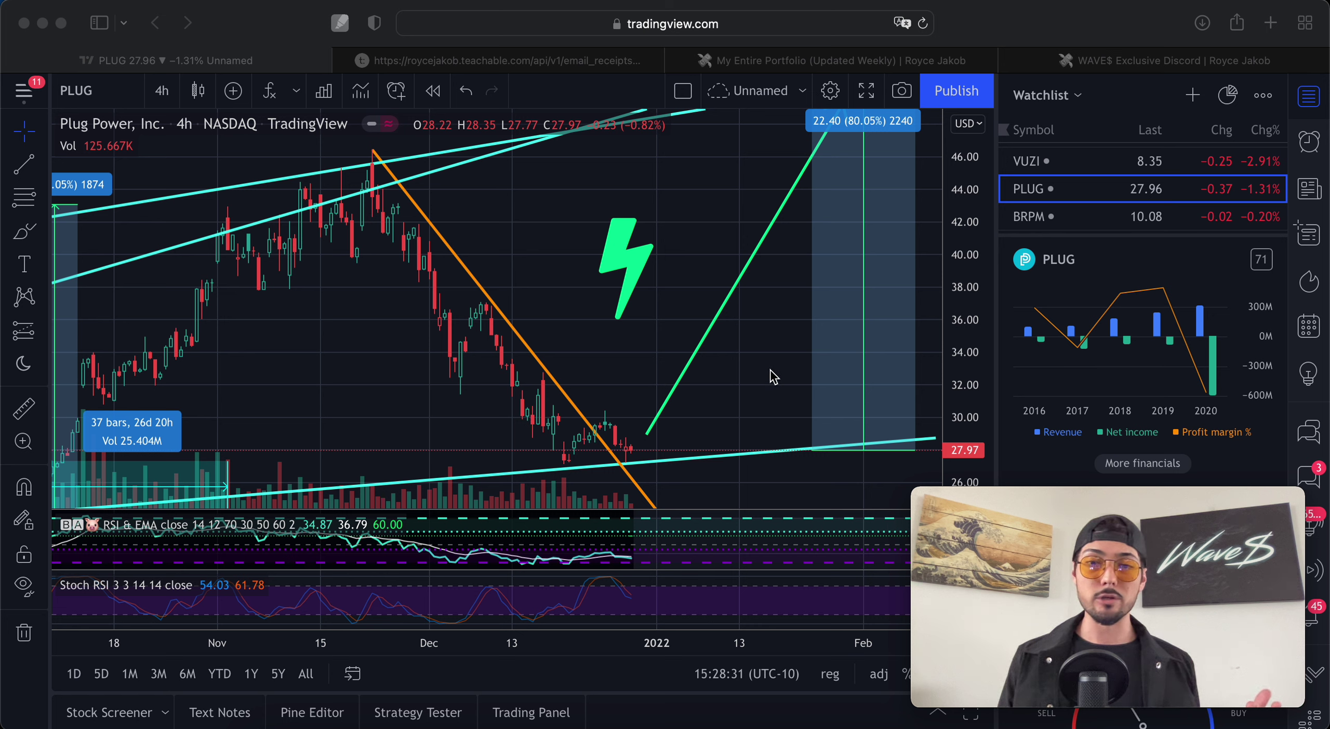
{"action": "left_click", "coordinate": [1097, 359]}
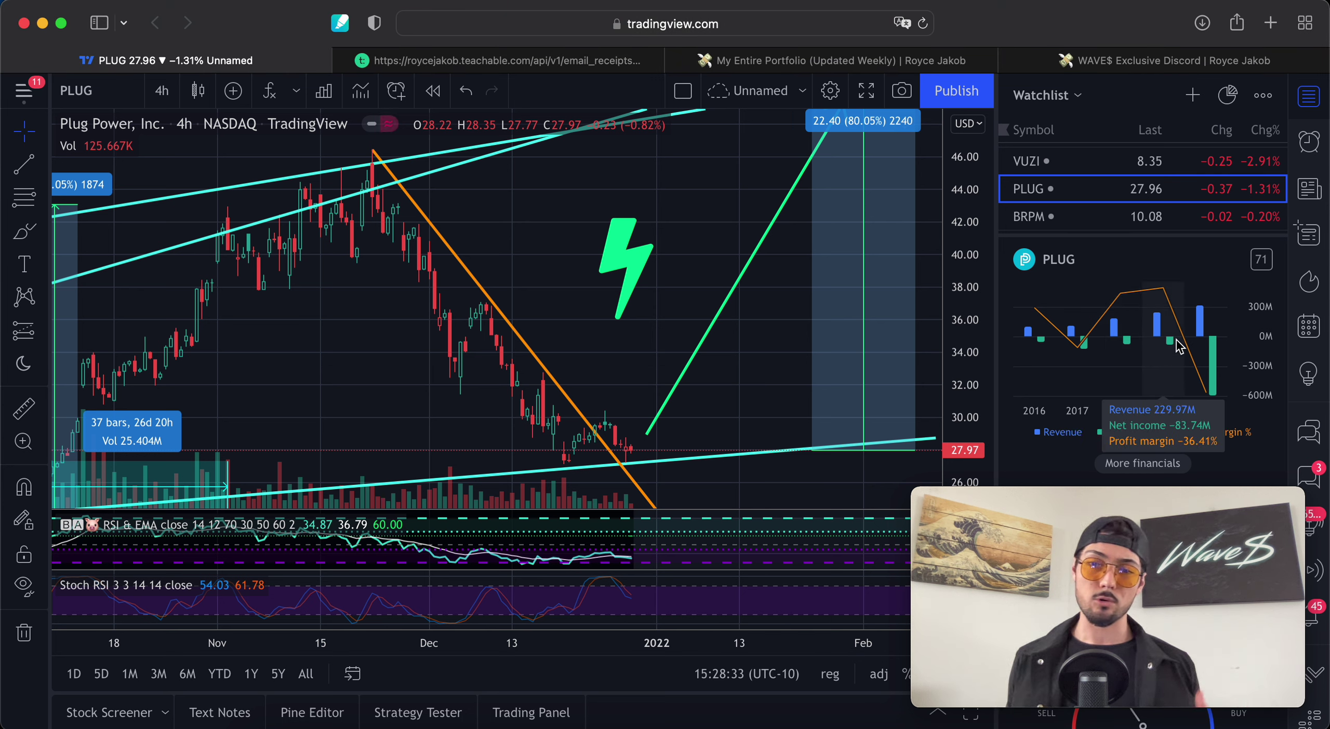
{"action": "scroll", "coordinate": [1178, 347], "scroll_direction": "down", "scroll_amount": 10}
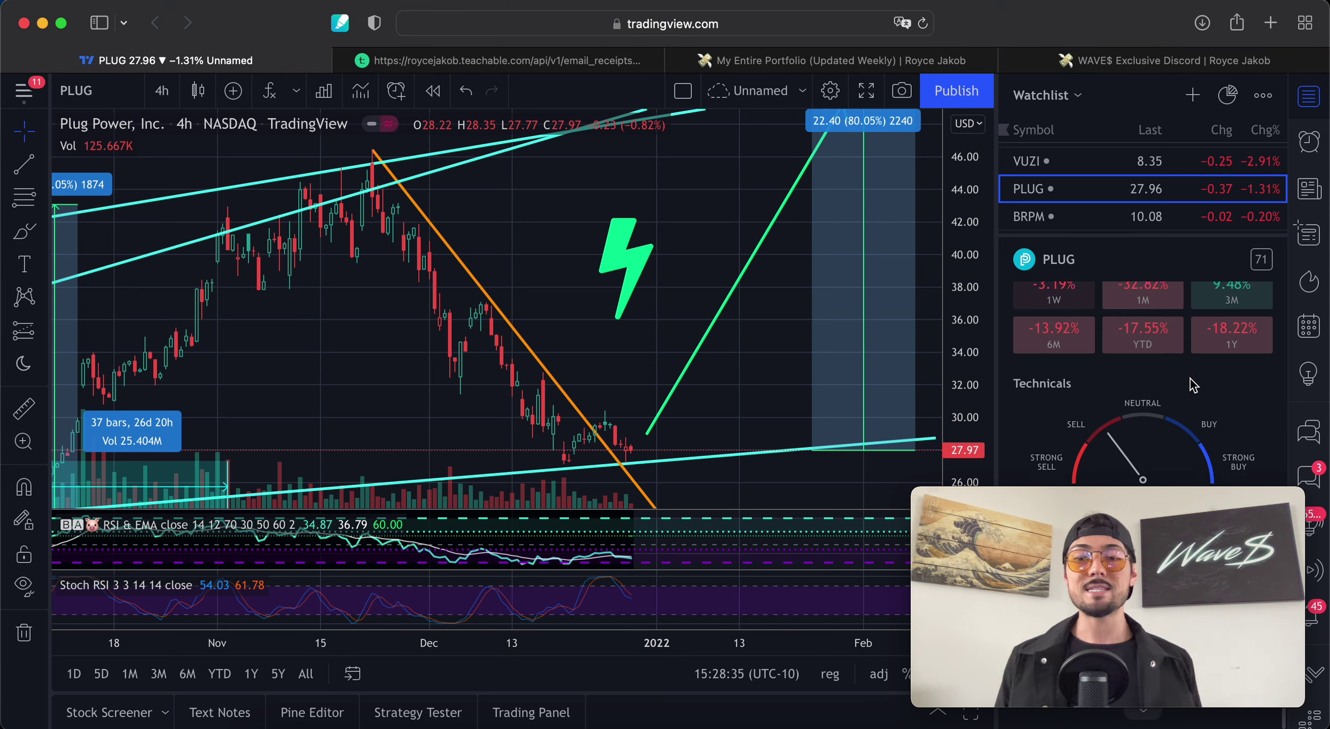
{"action": "scroll", "coordinate": [1201, 389], "scroll_direction": "up", "scroll_amount": 3}
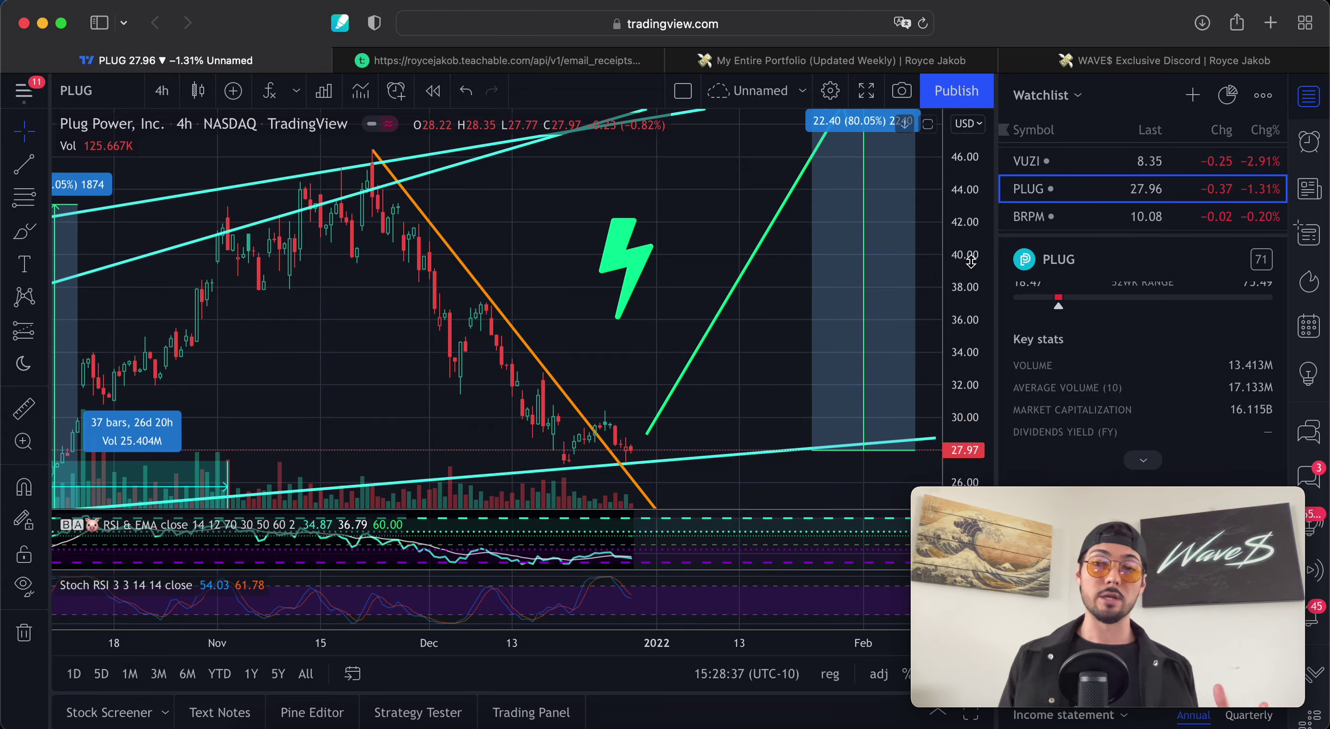
Zoom out and compress the PLUG price scale to reveal the early-2021 peak and -75.67% decline.
{"action": "left_click_drag", "start_coordinate": [973, 260], "coordinate": [970, 320]}
{"action": "scroll", "coordinate": [826, 376], "scroll_direction": "down", "scroll_amount": 6}
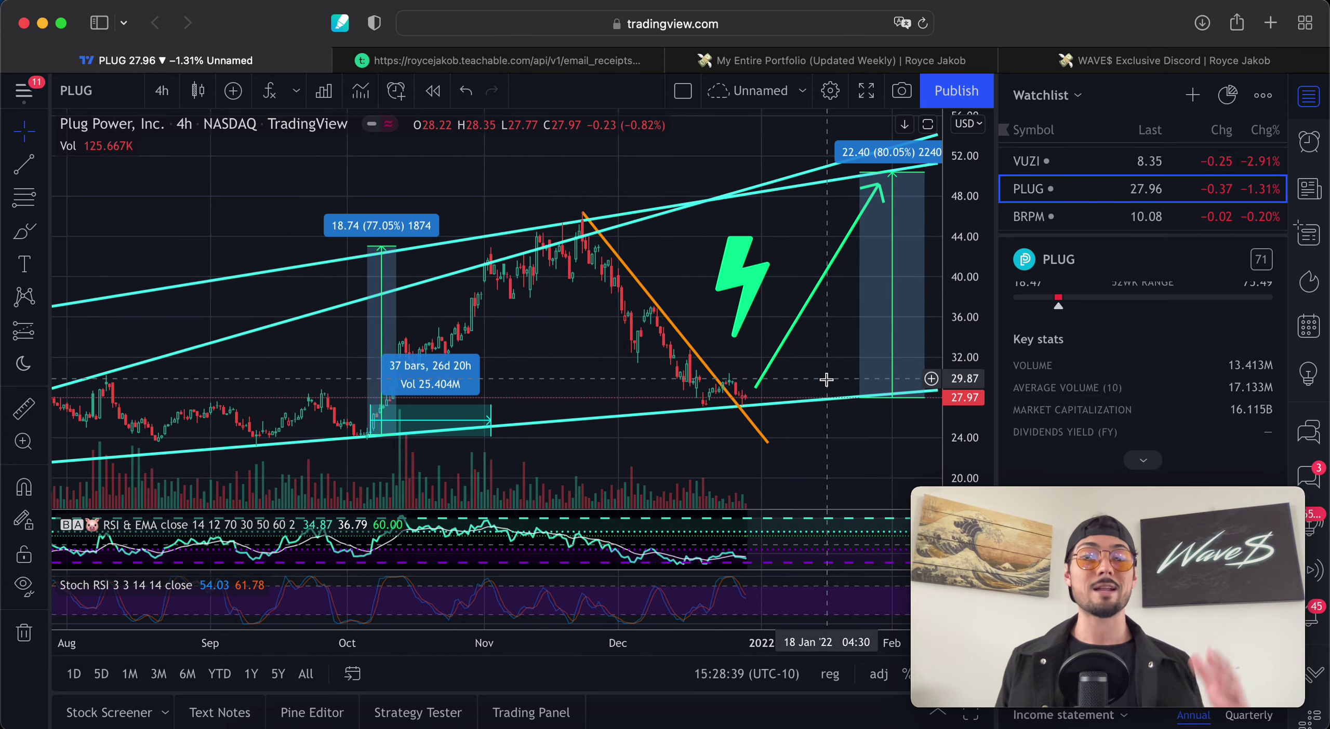
{"action": "scroll", "coordinate": [831, 378], "scroll_direction": "down", "scroll_amount": 6}
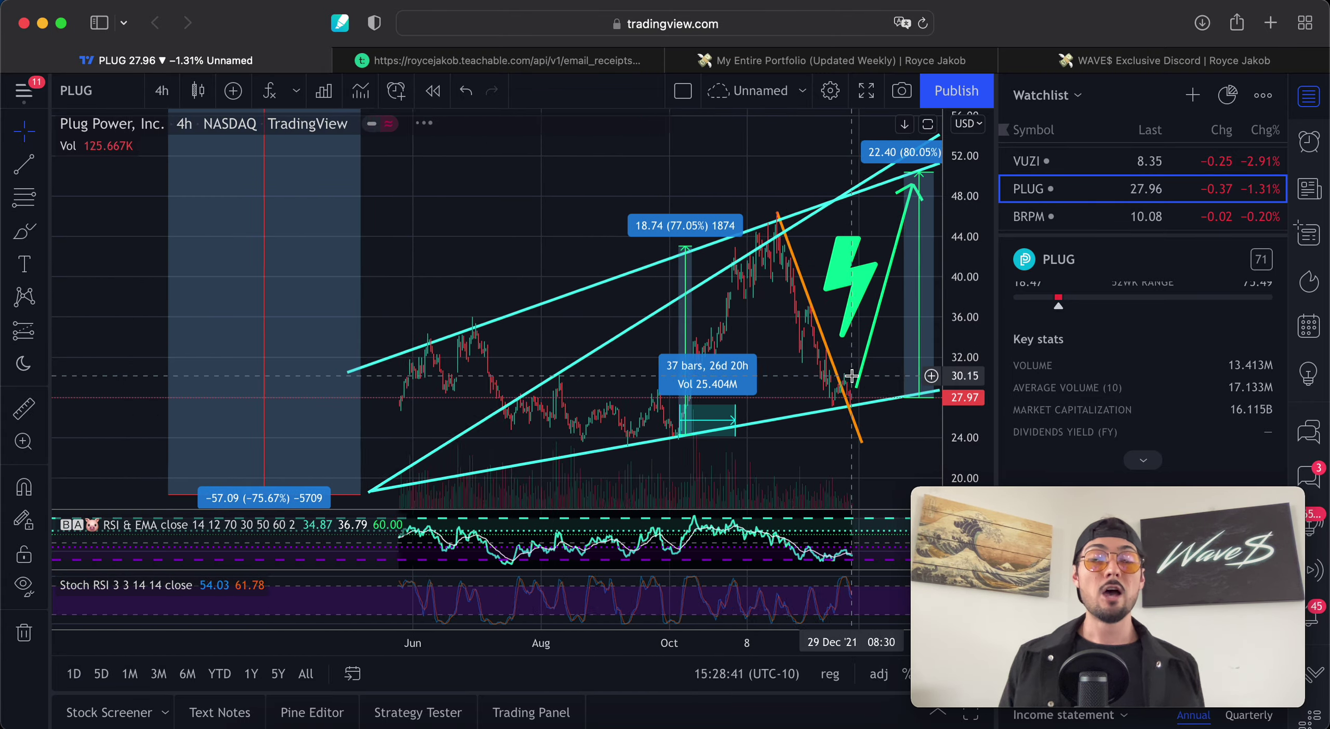
{"action": "scroll", "coordinate": [896, 454], "scroll_direction": "right", "scroll_amount": 3}
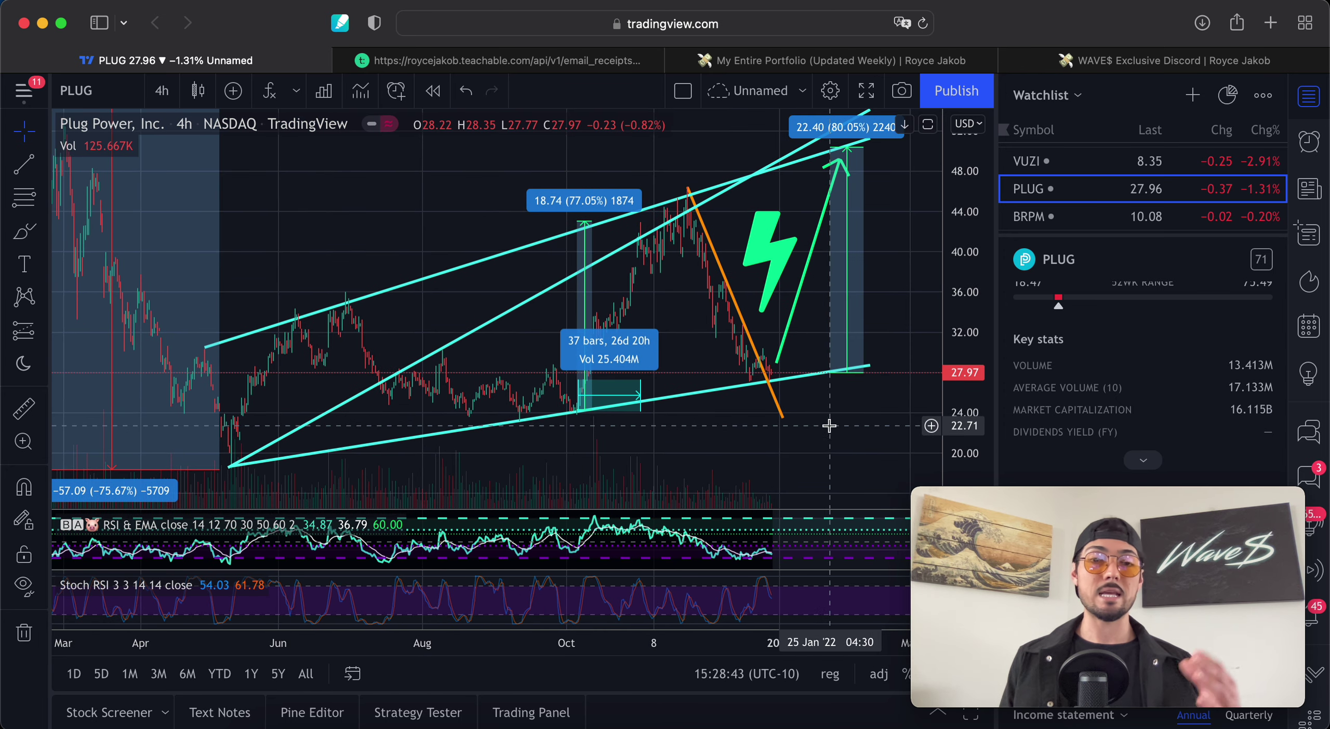
{"action": "scroll", "coordinate": [831, 430], "scroll_direction": "right", "scroll_amount": 3}
{"action": "left_click_drag", "start_coordinate": [940, 320], "coordinate": [955, 332]}
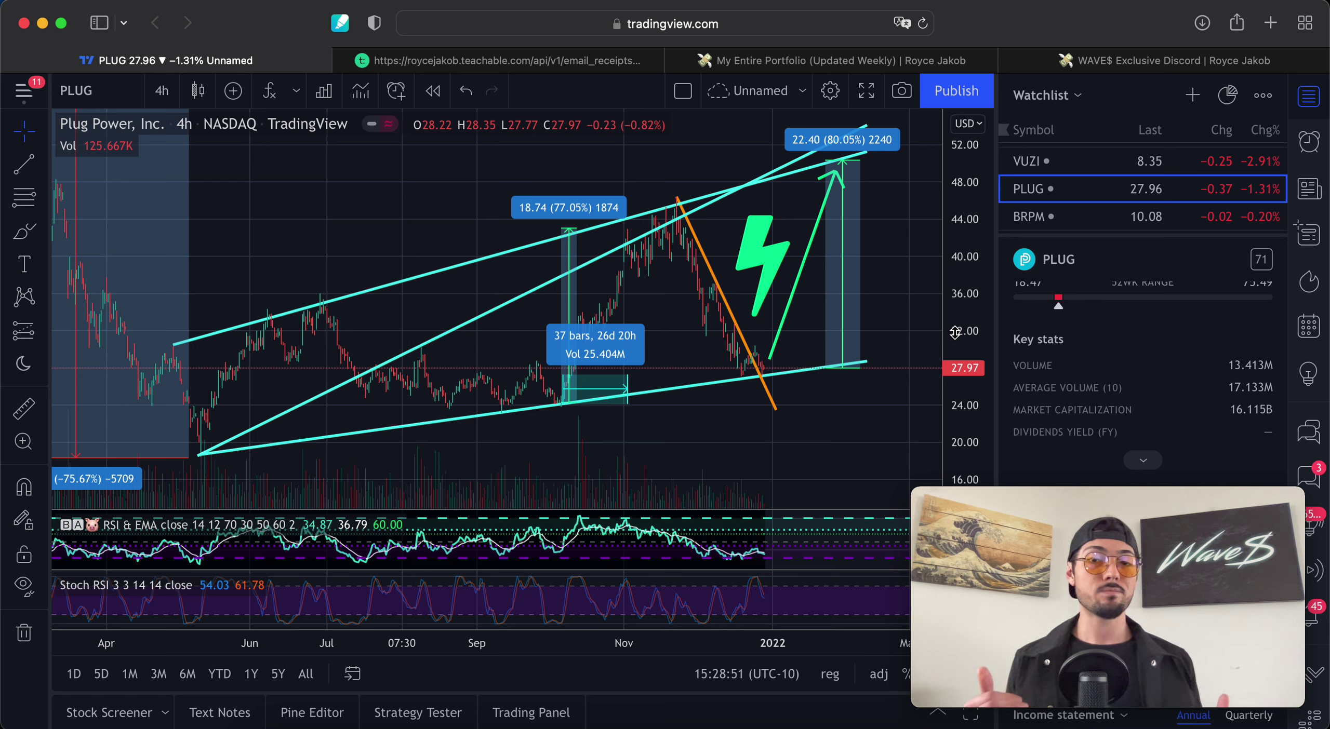
{"action": "scroll", "coordinate": [787, 320], "scroll_direction": "right", "scroll_amount": 5}
{"action": "scroll", "coordinate": [720, 433], "scroll_direction": "down", "scroll_amount": 5}
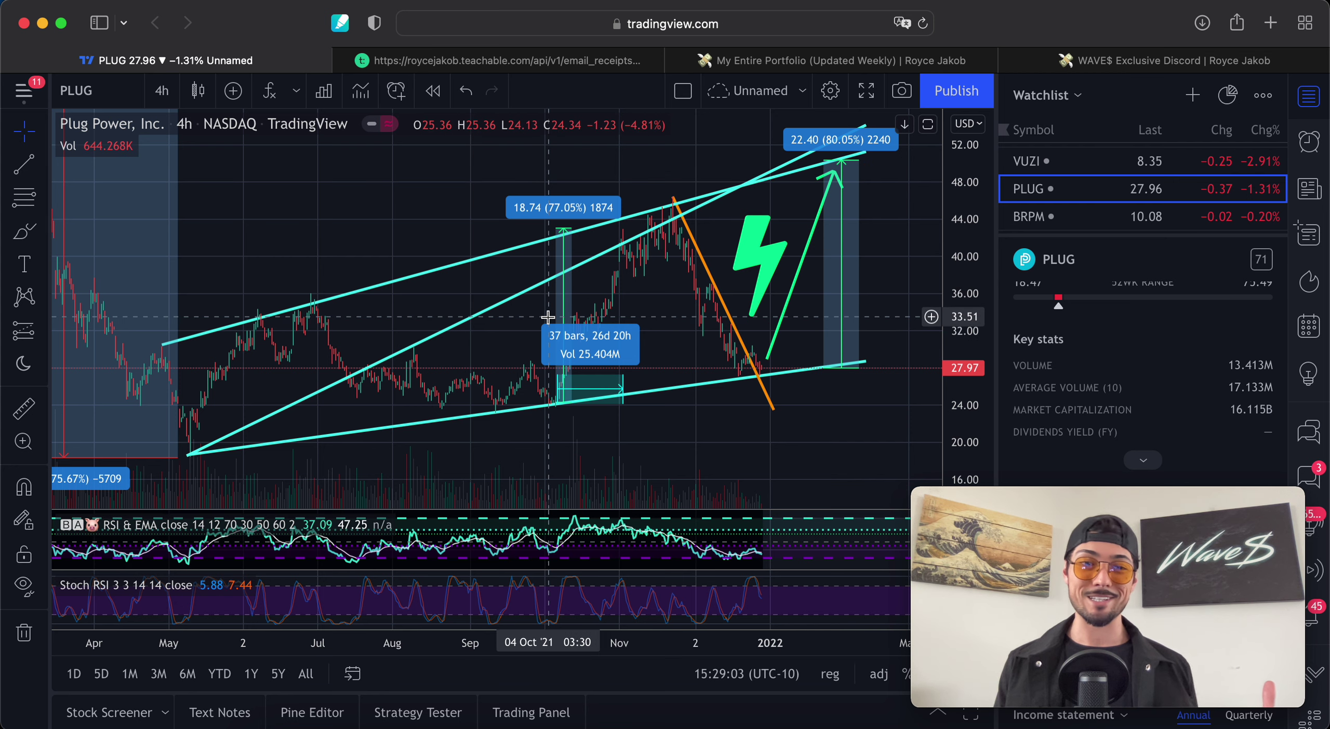
{"action": "left_click_drag", "start_coordinate": [964, 260], "coordinate": [969, 382]}
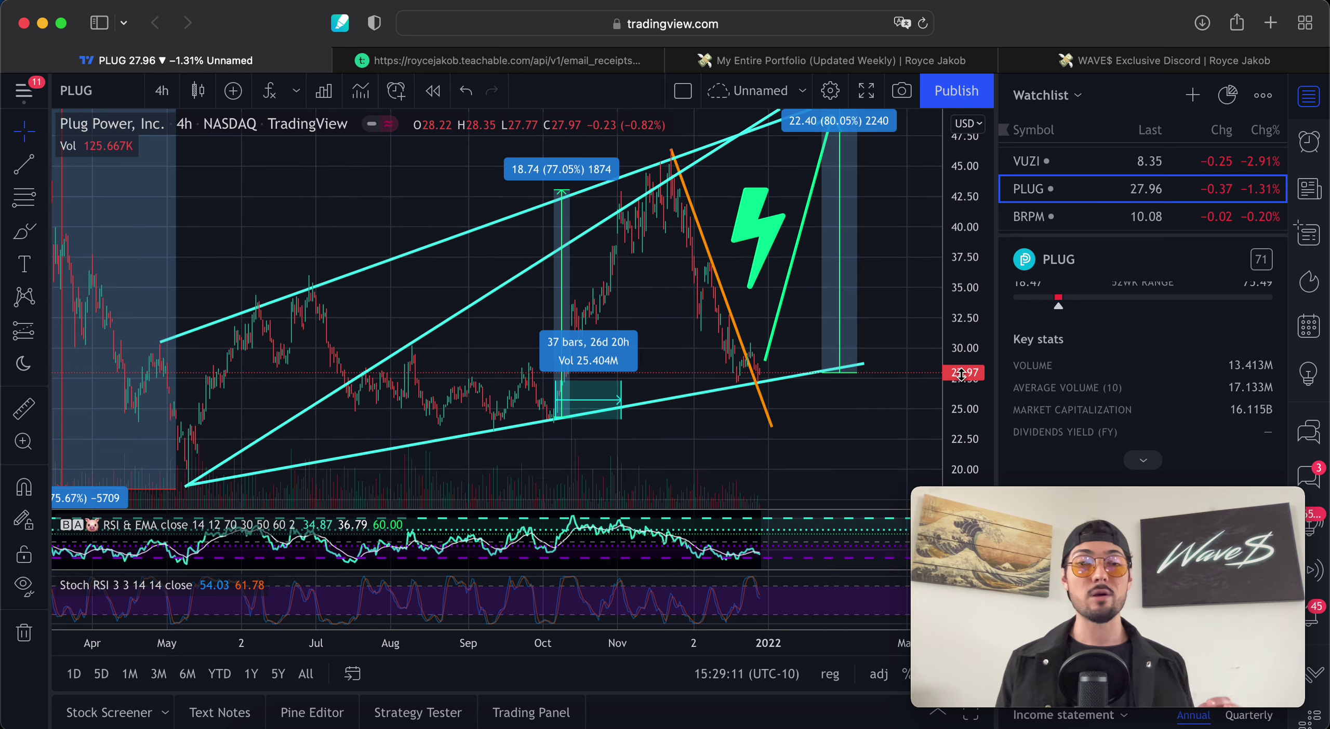
{"action": "scroll", "coordinate": [804, 430], "scroll_direction": "left", "scroll_amount": 2}
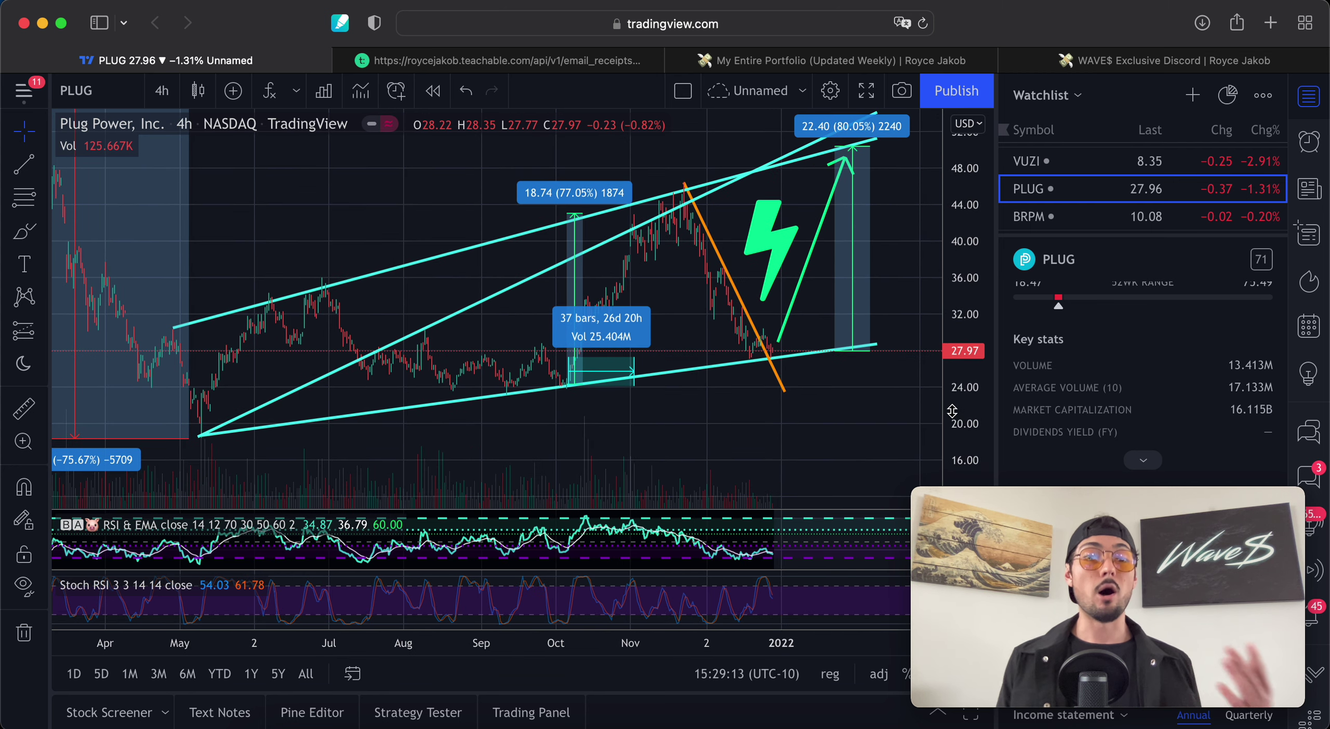
{"action": "scroll", "coordinate": [701, 416], "scroll_direction": "right", "scroll_amount": 1}
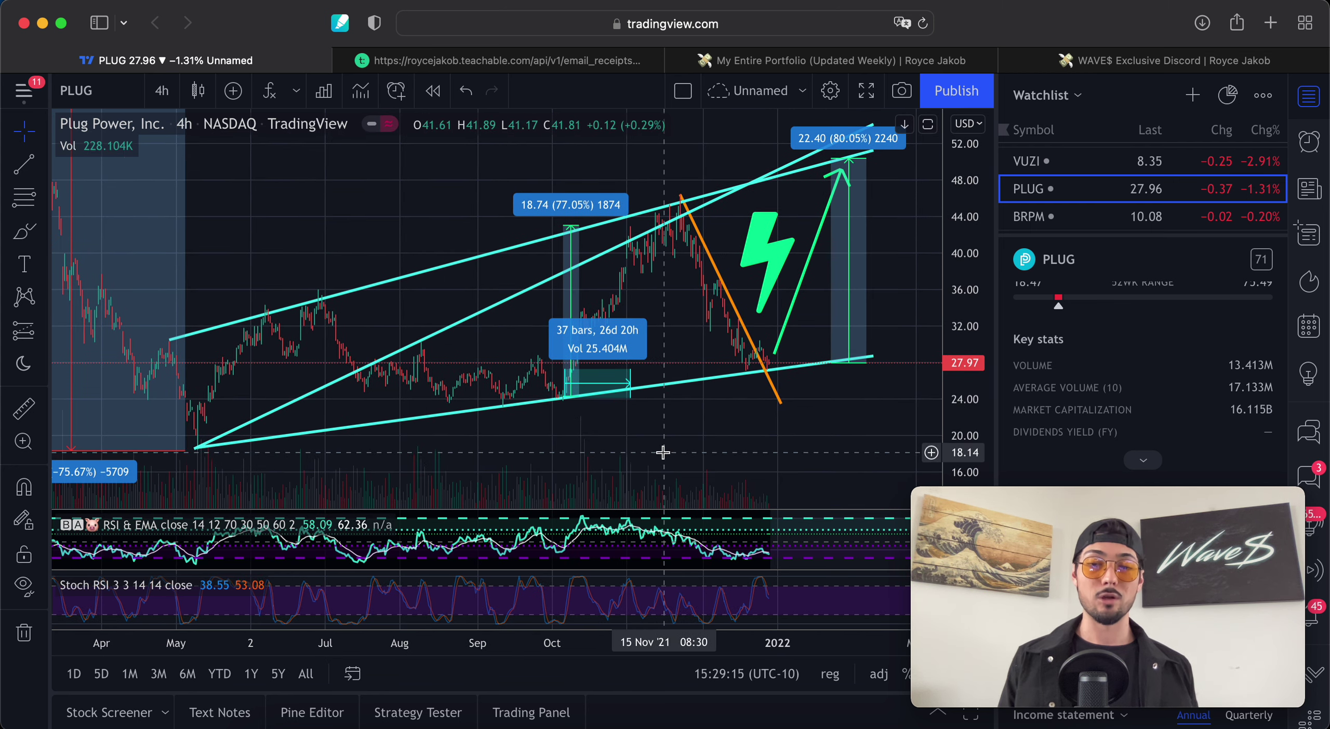
{"action": "scroll", "coordinate": [667, 442], "scroll_direction": "down", "scroll_amount": 3}
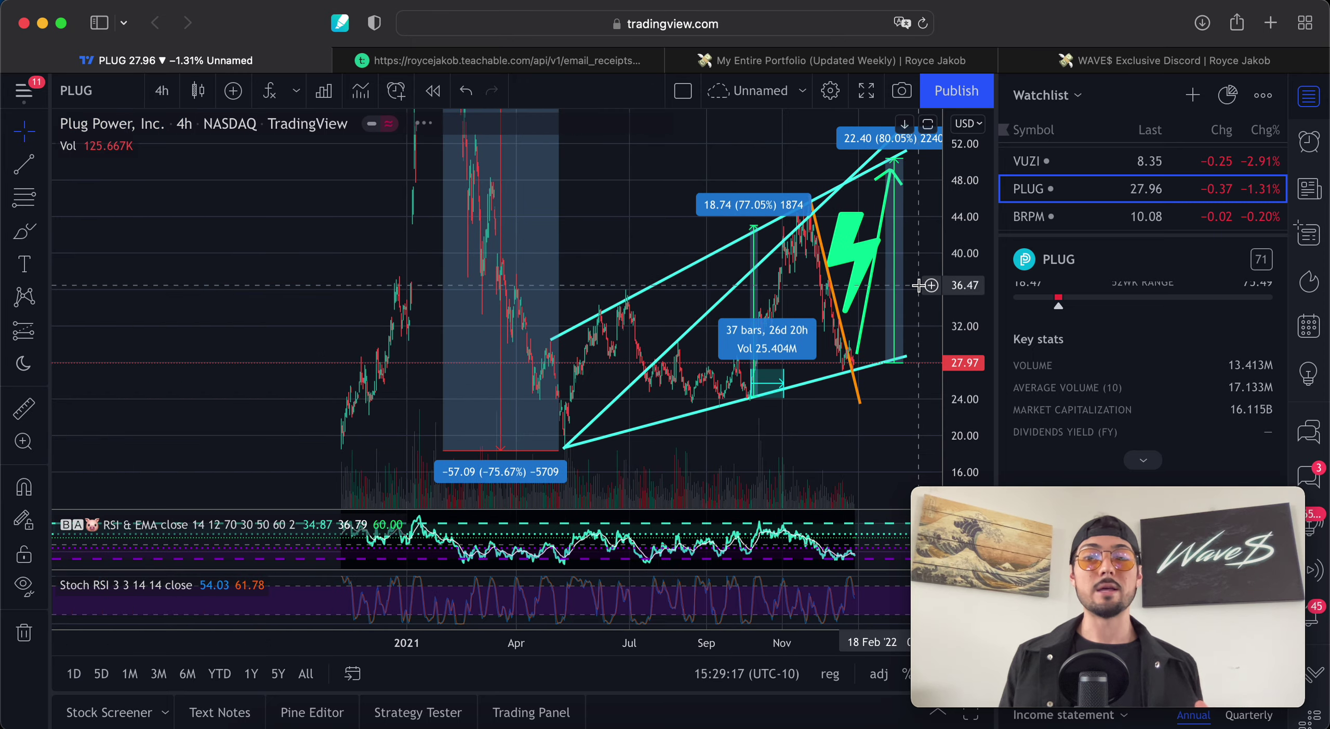
{"action": "scroll", "coordinate": [787, 416], "scroll_direction": "down", "scroll_amount": 3}
{"action": "left_click_drag", "start_coordinate": [788, 416], "coordinate": [728, 463]}
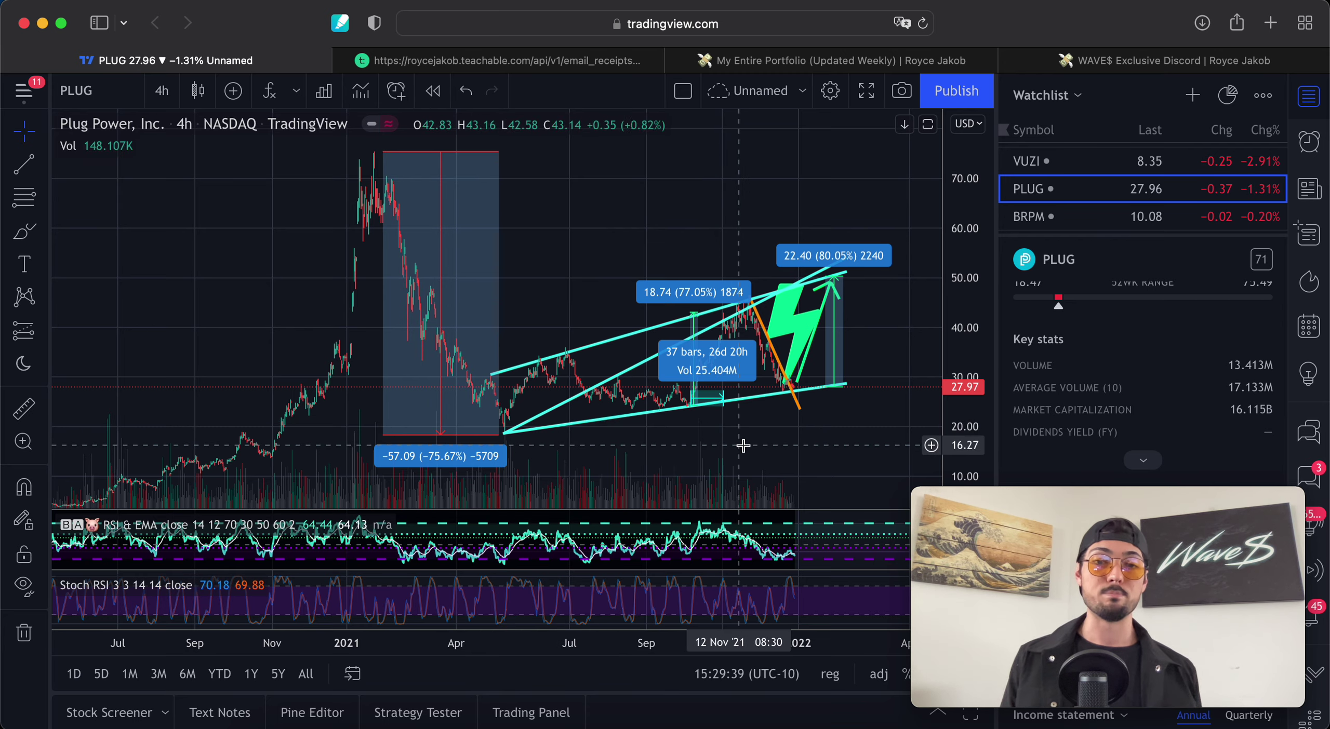
{"action": "scroll", "coordinate": [747, 445], "scroll_direction": "right", "scroll_amount": 5}
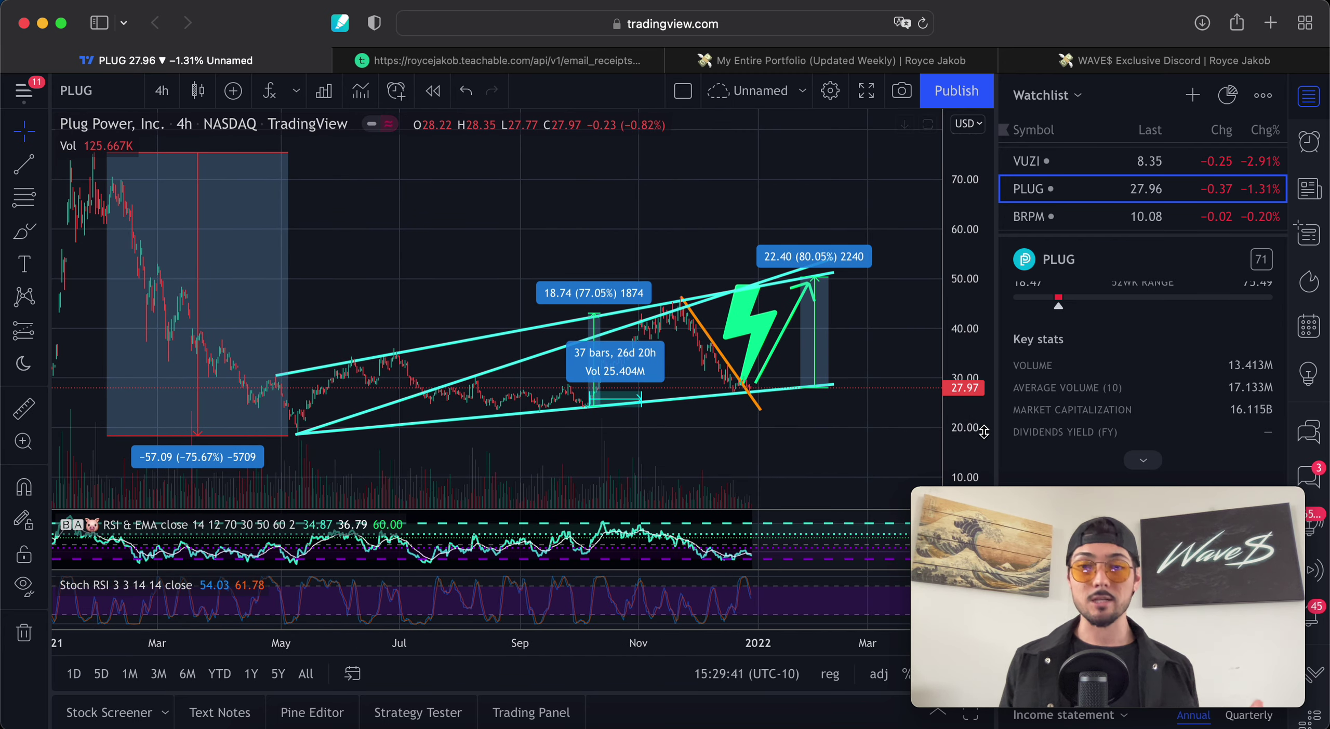
{"action": "left_click_drag", "start_coordinate": [984, 430], "coordinate": [982, 419]}
{"action": "left_click_drag", "start_coordinate": [884, 421], "coordinate": [900, 346]}
{"action": "scroll", "coordinate": [900, 346], "scroll_direction": "up", "scroll_amount": 3}
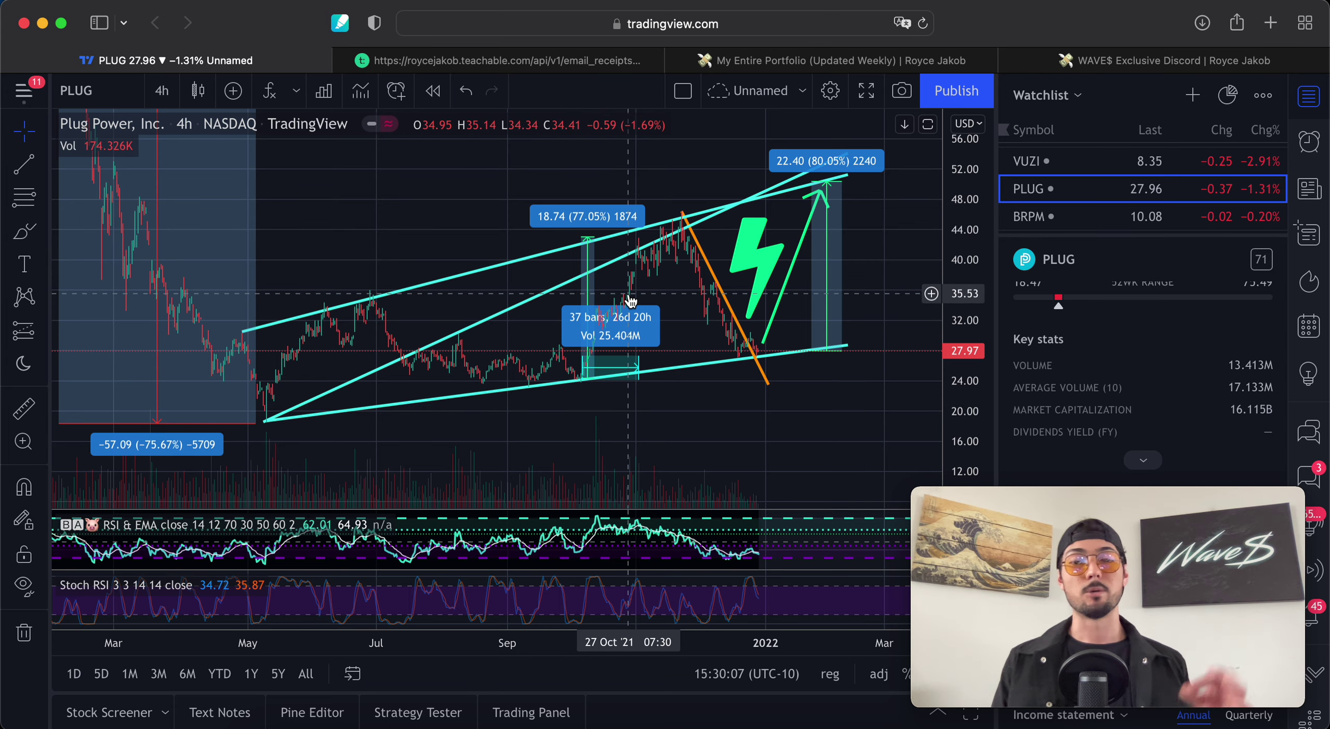
{"action": "scroll", "coordinate": [635, 331], "scroll_direction": "up", "scroll_amount": 2}
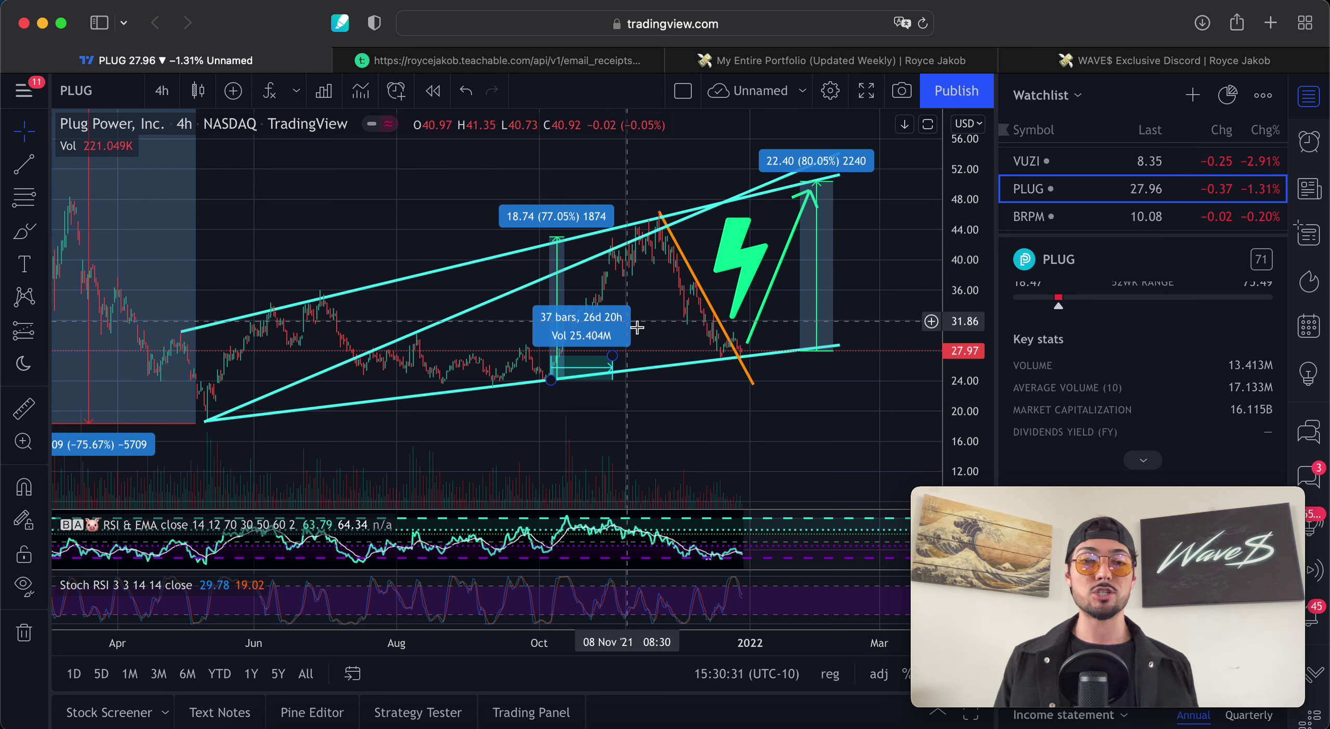
{"action": "scroll", "coordinate": [727, 357], "scroll_direction": "up", "scroll_amount": 2}
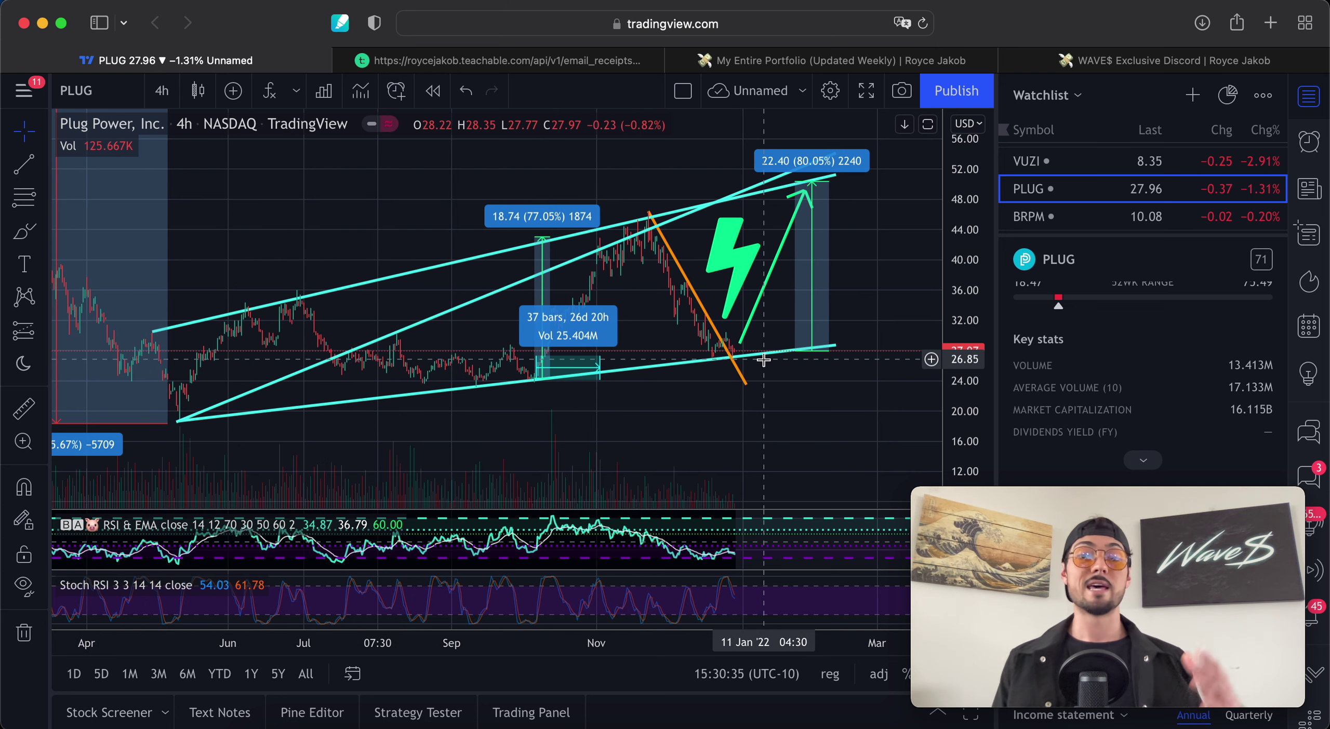
{"action": "scroll", "coordinate": [753, 360], "scroll_direction": "up", "scroll_amount": 1}
{"action": "left_click", "coordinate": [747, 361]}
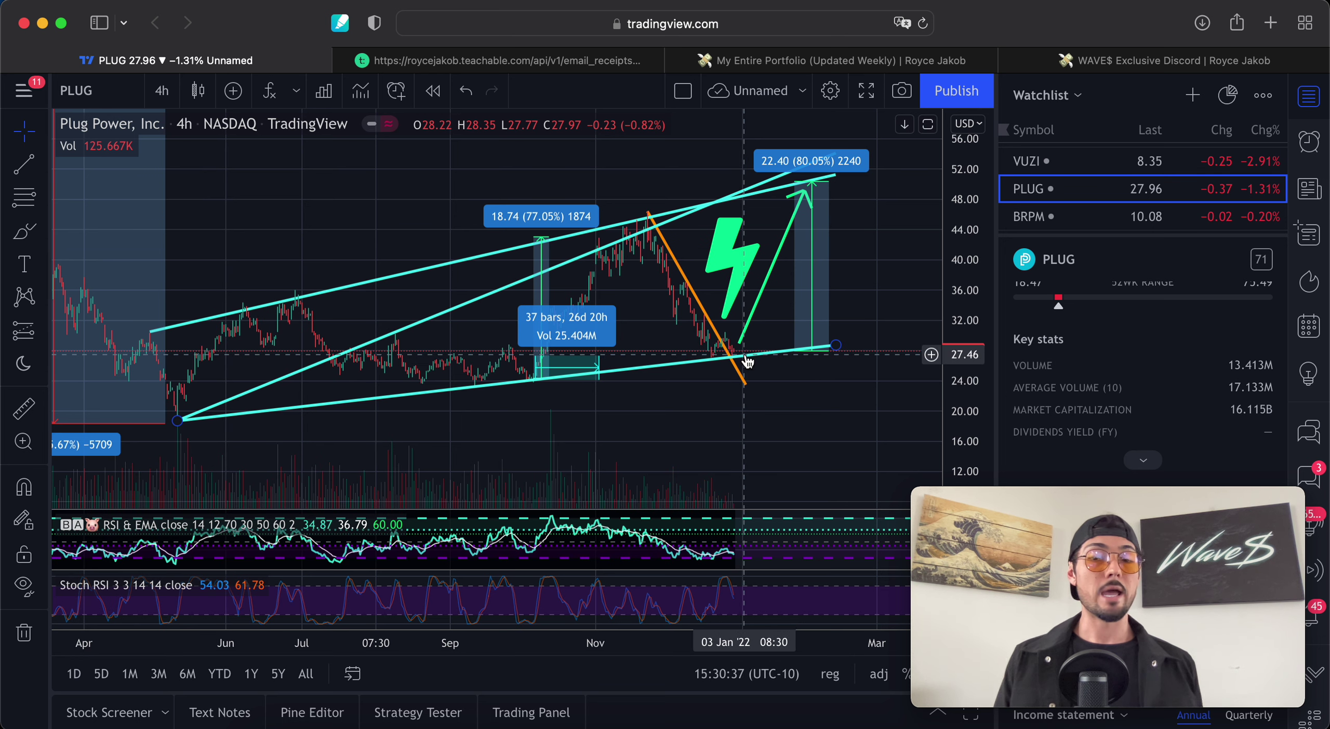
{"action": "left_click", "coordinate": [740, 352]}
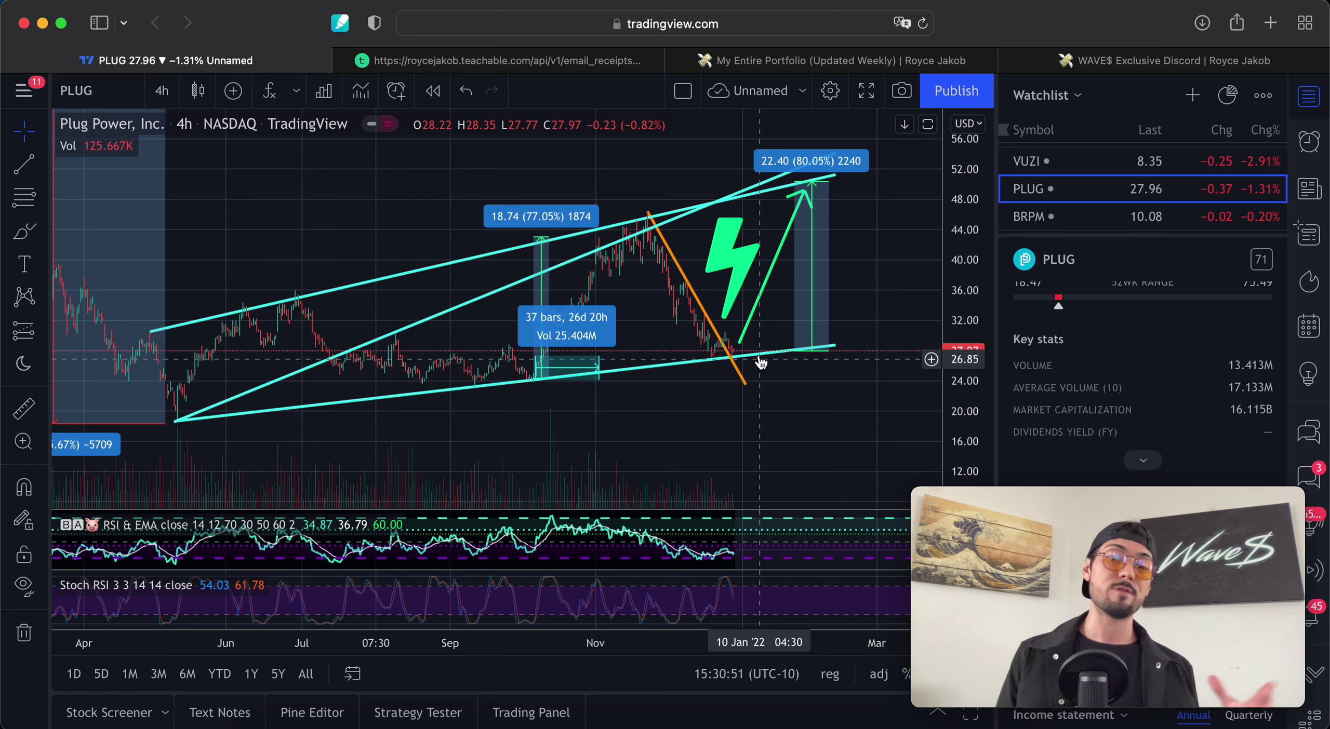
{"action": "scroll", "coordinate": [811, 338], "scroll_direction": "up", "scroll_amount": 5}
{"action": "left_click_drag", "start_coordinate": [976, 423], "coordinate": [964, 306]}
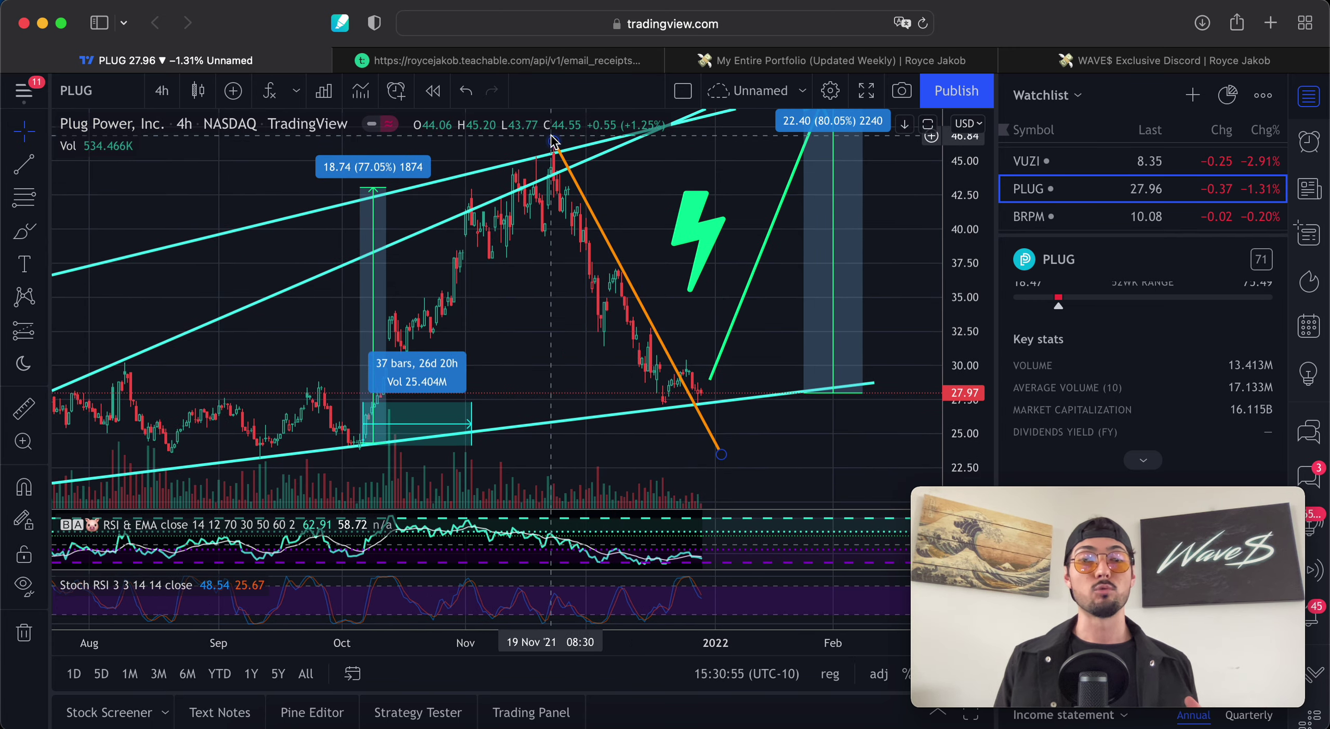
{"action": "scroll", "coordinate": [764, 428], "scroll_direction": "up", "scroll_amount": 1}
{"action": "scroll", "coordinate": [764, 429], "scroll_direction": "up", "scroll_amount": 2}
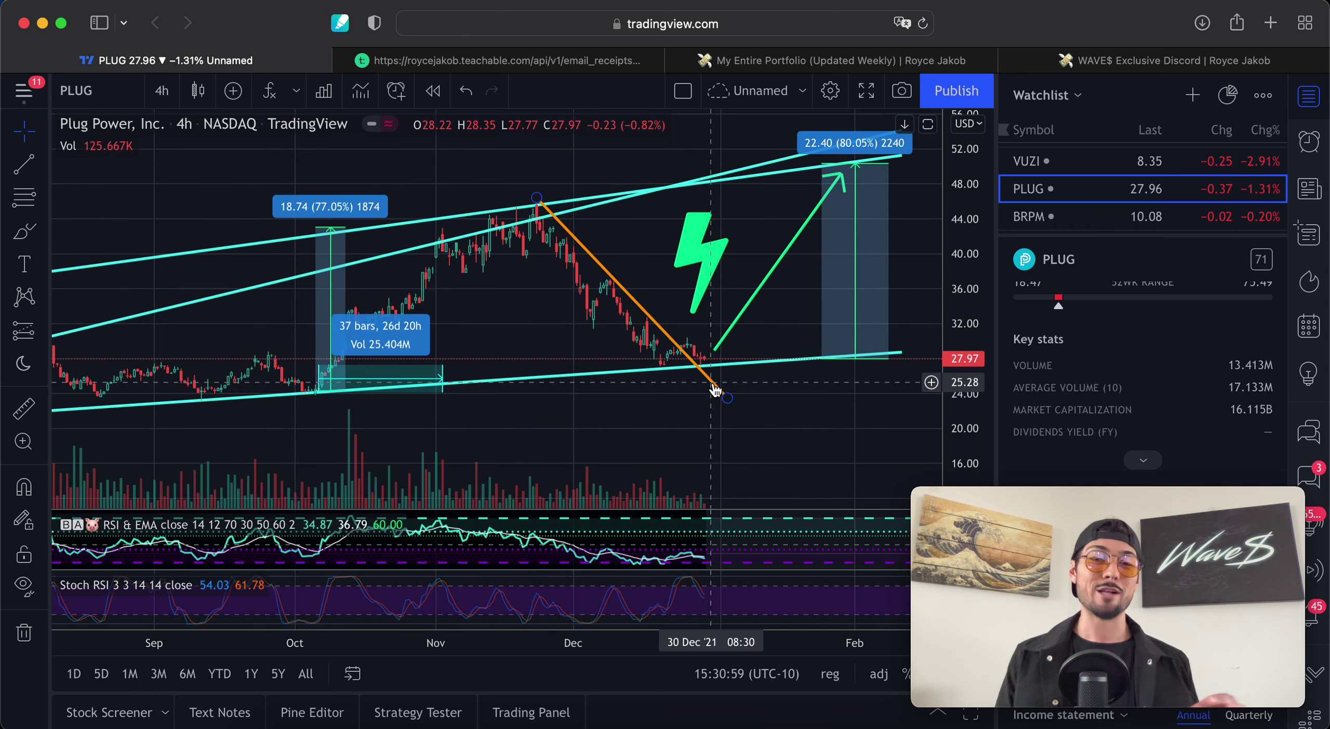
{"action": "scroll", "coordinate": [738, 438], "scroll_direction": "down", "scroll_amount": 2}
{"action": "scroll", "coordinate": [739, 438], "scroll_direction": "down", "scroll_amount": 2}
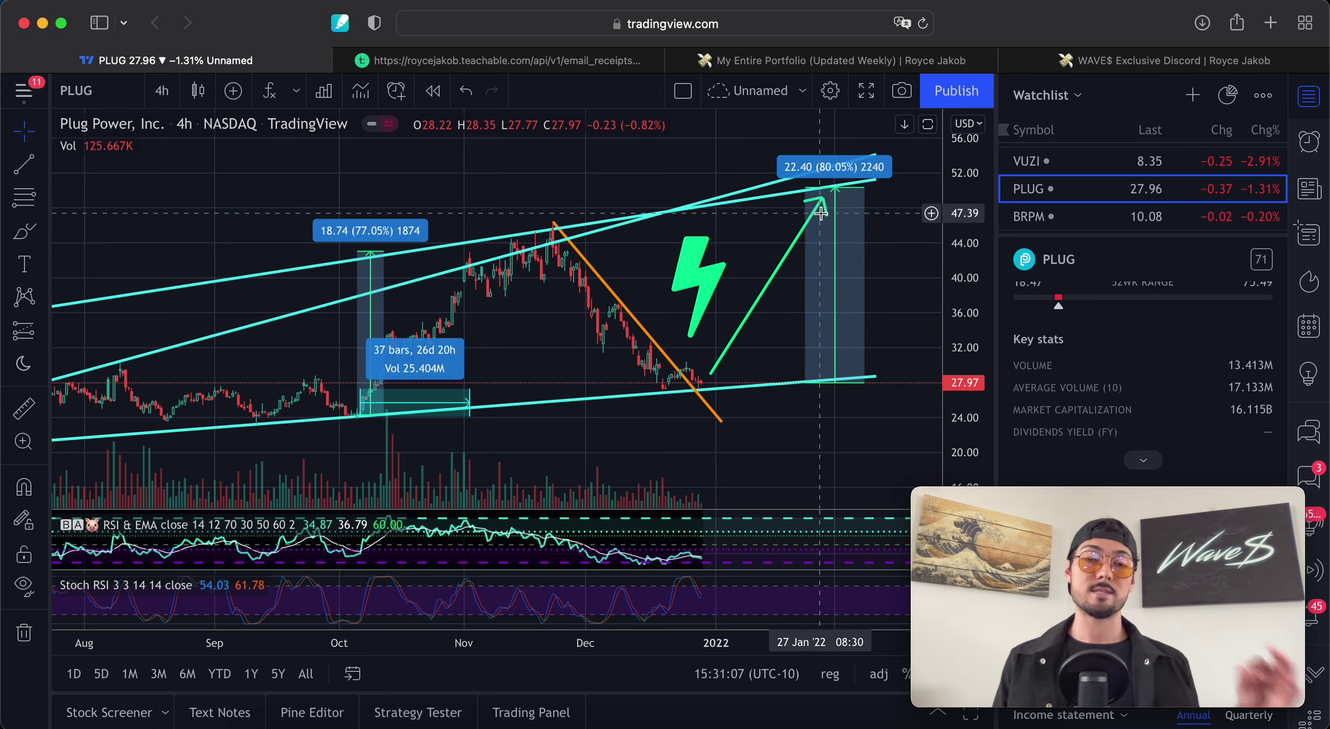
{"action": "scroll", "coordinate": [820, 234], "scroll_direction": "down", "scroll_amount": 5}
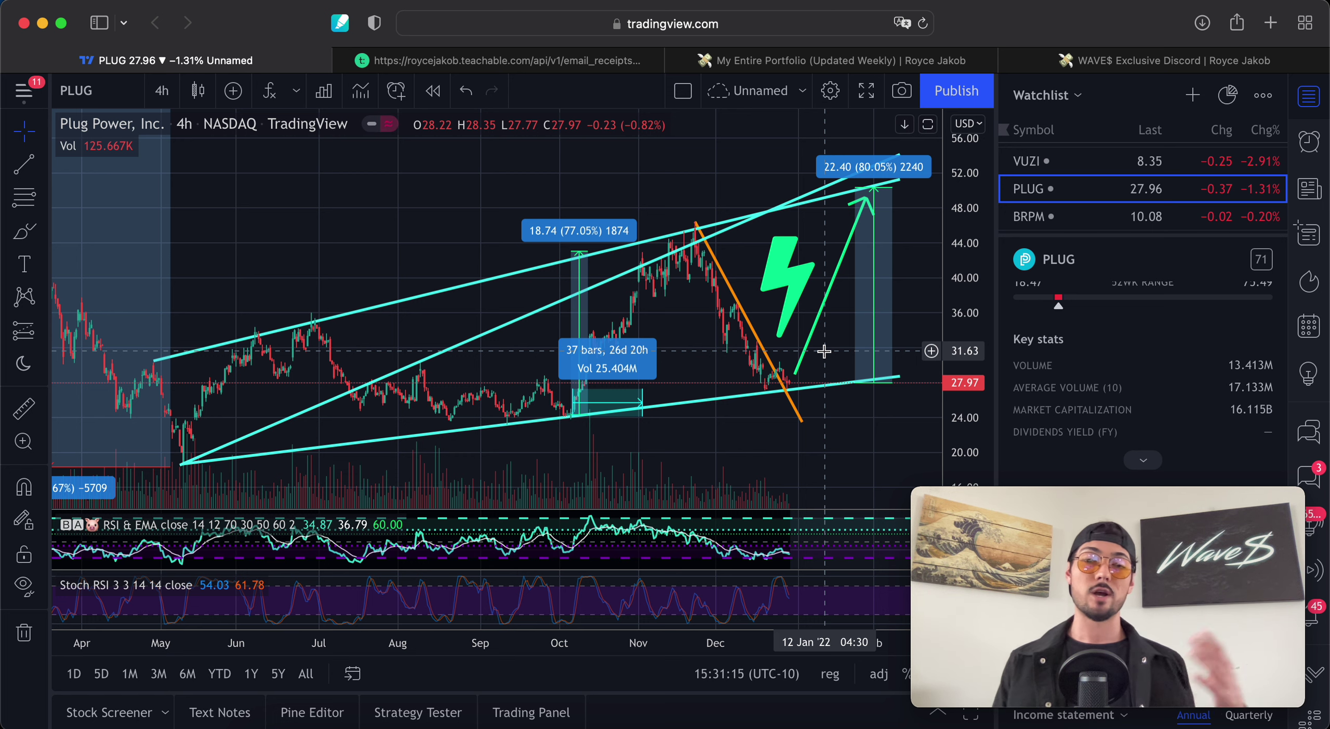
{"action": "scroll", "coordinate": [824, 352], "scroll_direction": "up", "scroll_amount": 1}
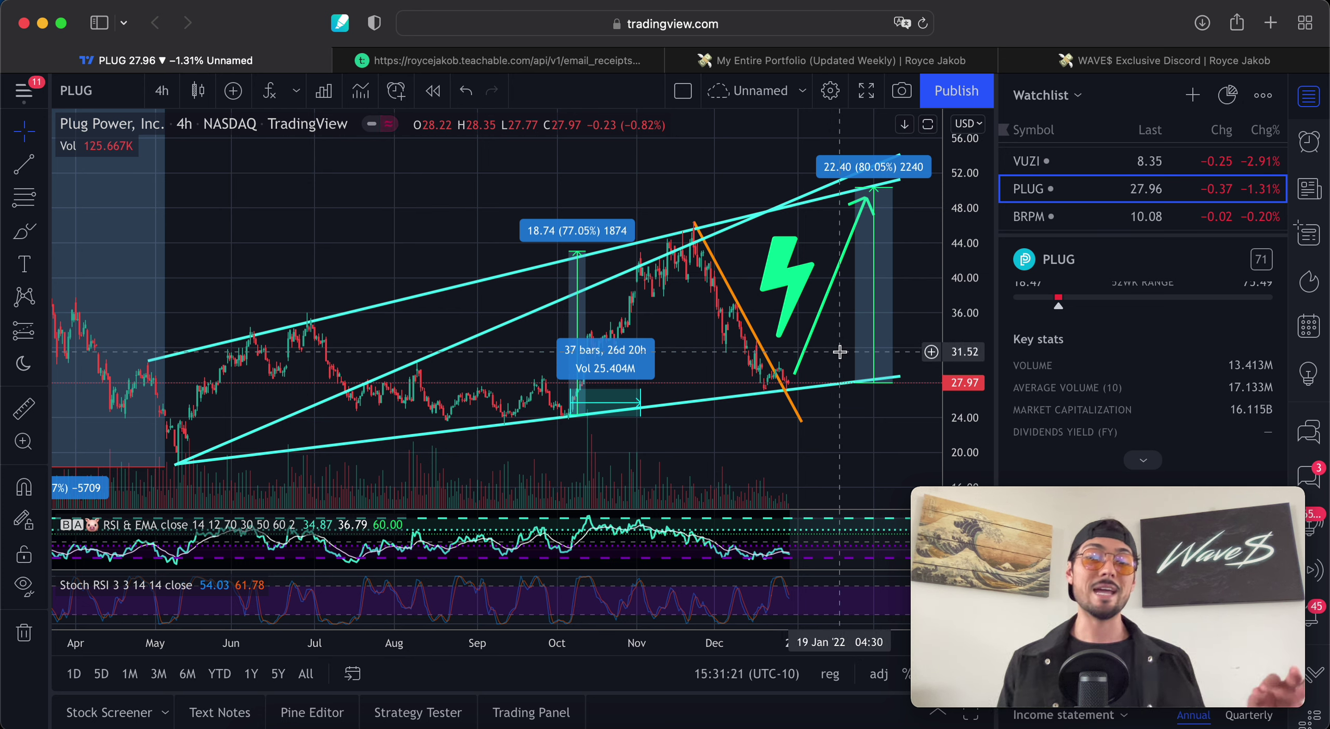
{"action": "mouse_move", "coordinate": [834, 352]}
{"action": "left_mouse_down"}
{"action": "mouse_move", "coordinate": [802, 363]}
{"action": "mouse_move", "coordinate": [817, 359]}
{"action": "left_mouse_up"}
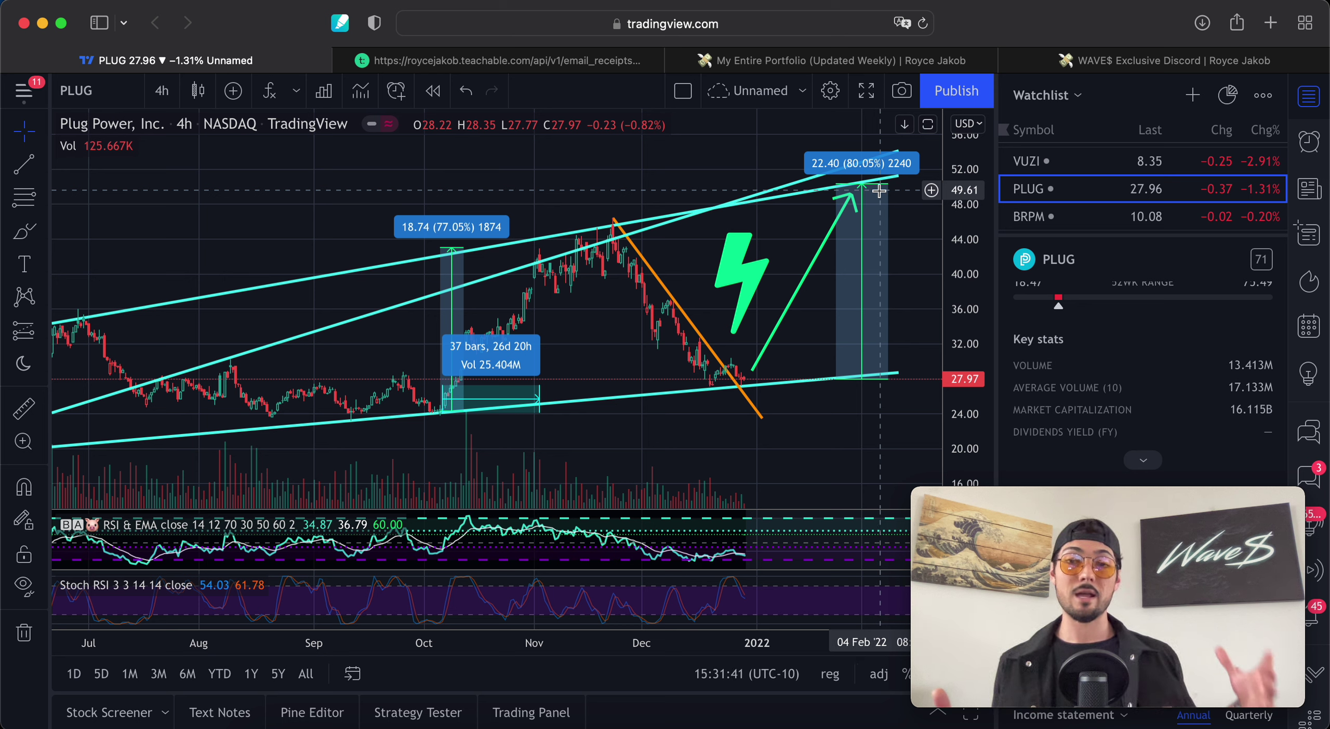
{"action": "scroll", "coordinate": [879, 191], "scroll_direction": "right", "scroll_amount": 1}
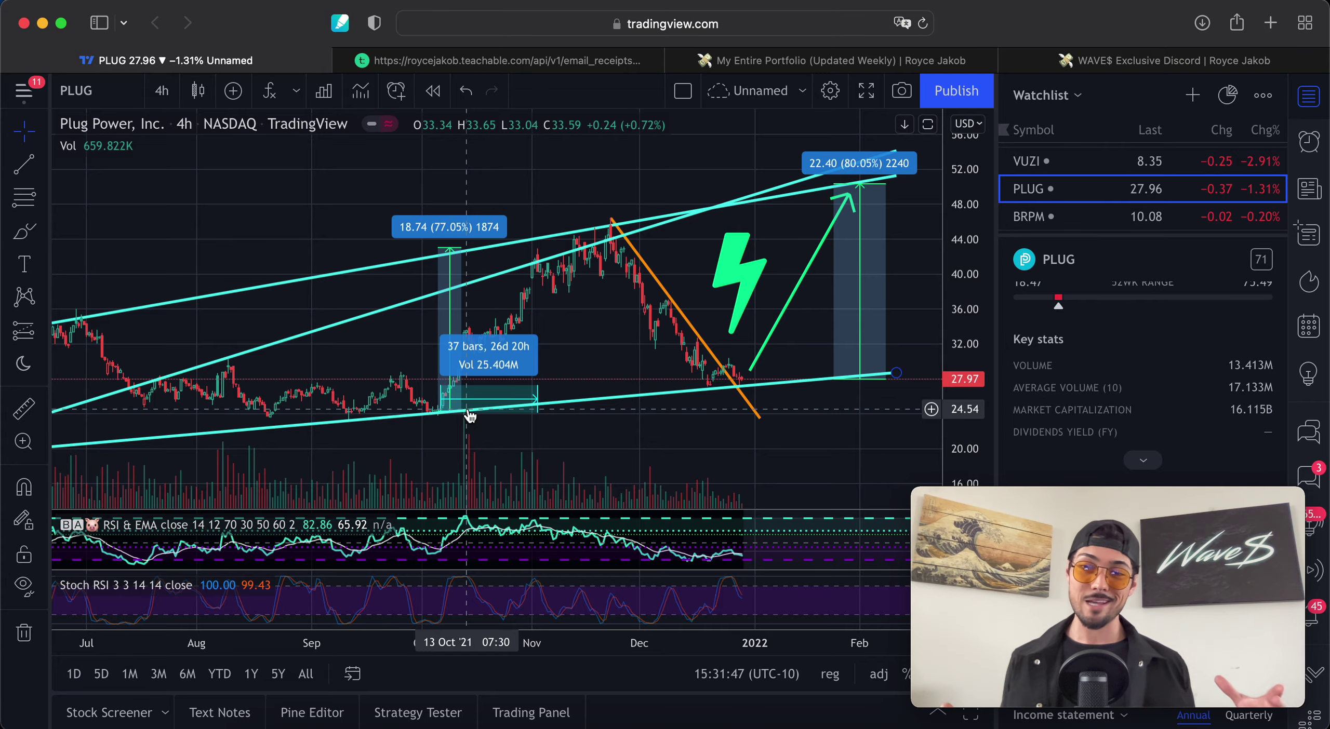
{"action": "scroll", "coordinate": [470, 416], "scroll_direction": "down", "scroll_amount": 5}
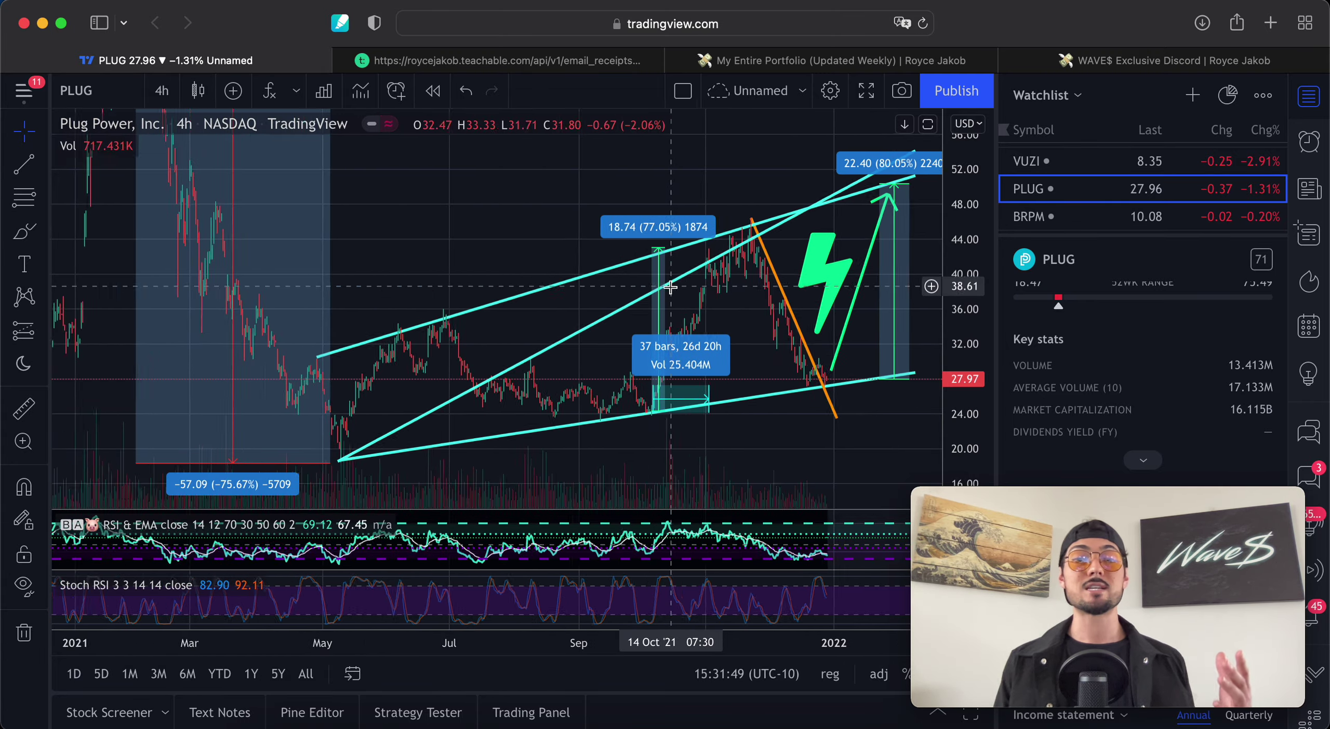
{"action": "scroll", "coordinate": [692, 303], "scroll_direction": "up", "scroll_amount": 2}
{"action": "scroll", "coordinate": [738, 291], "scroll_direction": "right", "scroll_amount": 4}
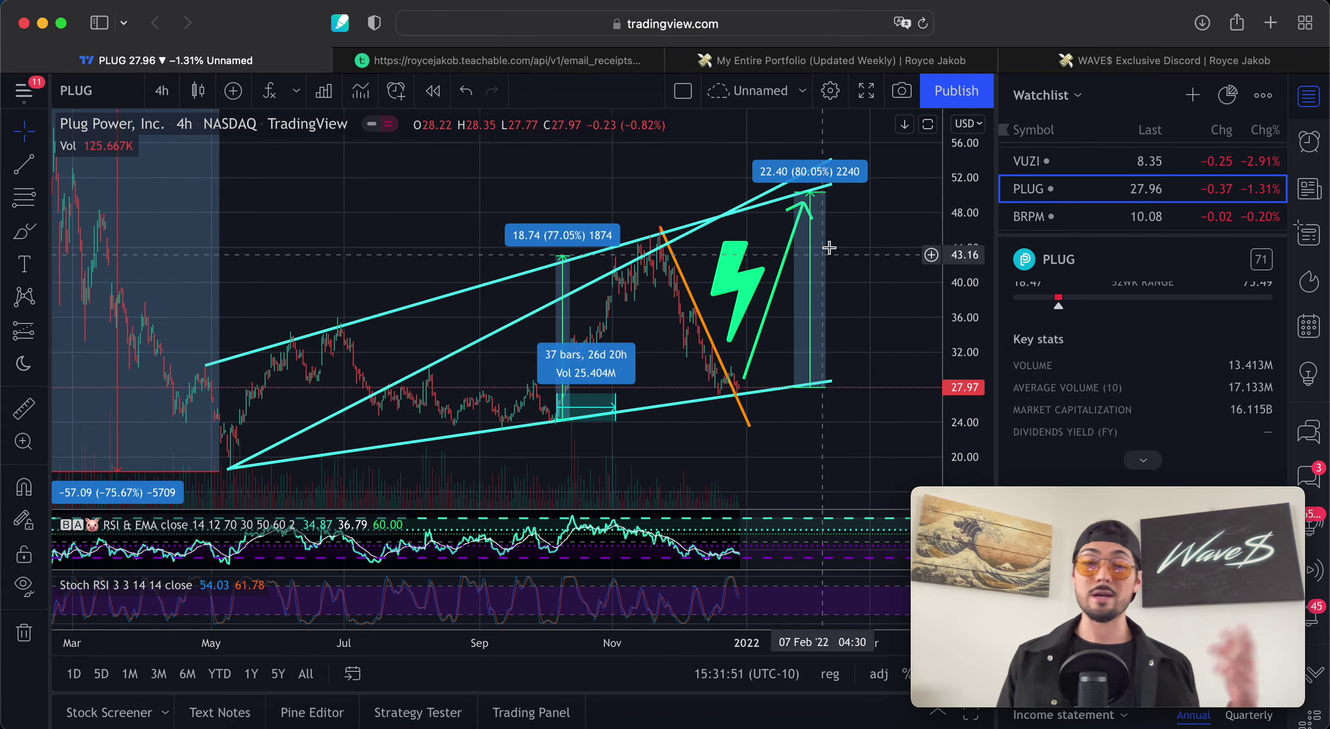
{"action": "left_click", "coordinate": [814, 197]}
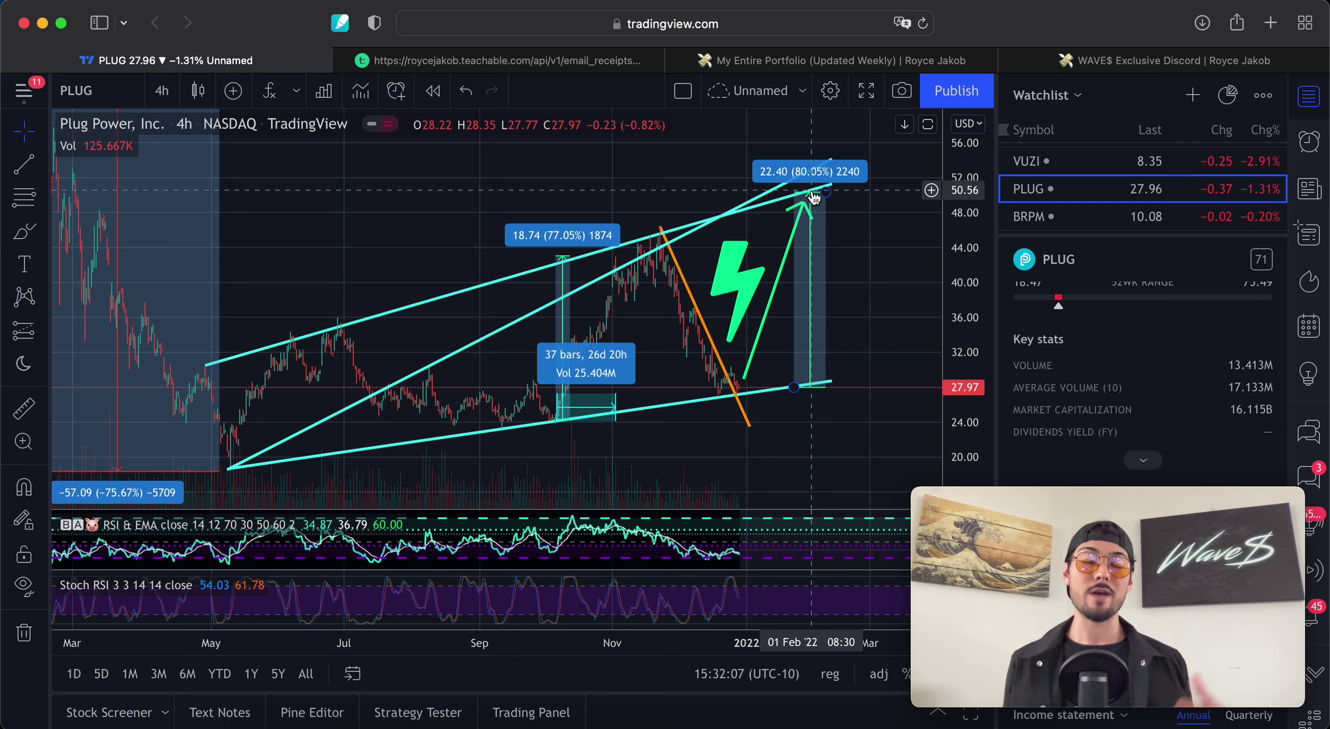
Switch to BRPM, check the price-target image, then minimize it to reveal the BRPM chart.
{"action": "left_click", "coordinate": [1065, 218]}
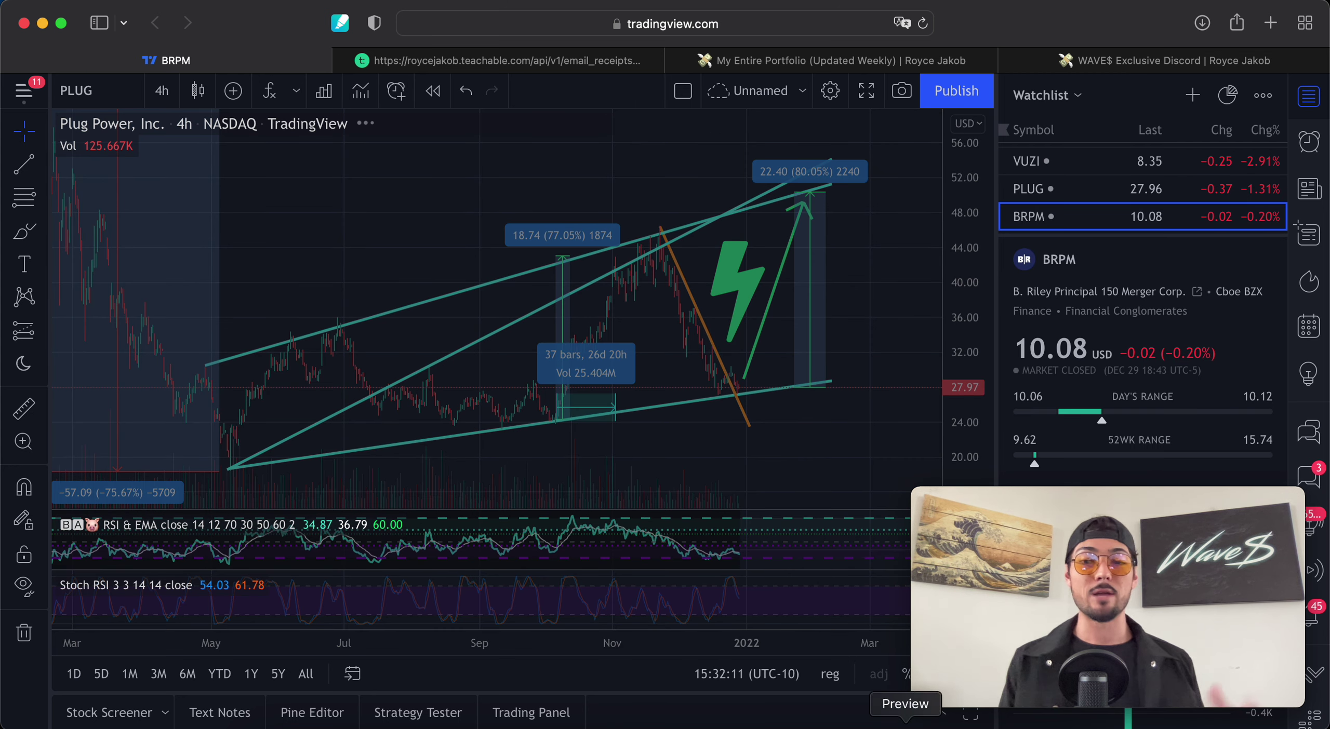
{"action": "left_click", "coordinate": [907, 723]}
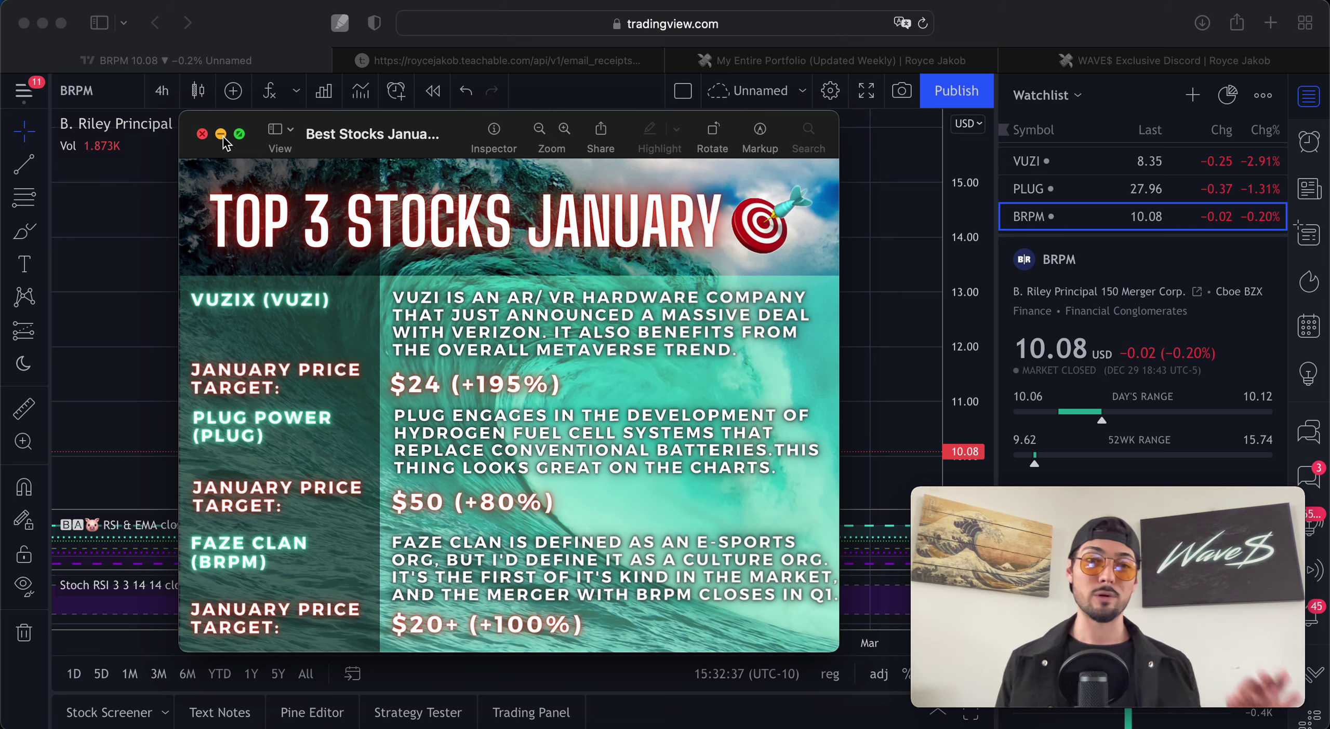
{"action": "left_click", "coordinate": [221, 134]}
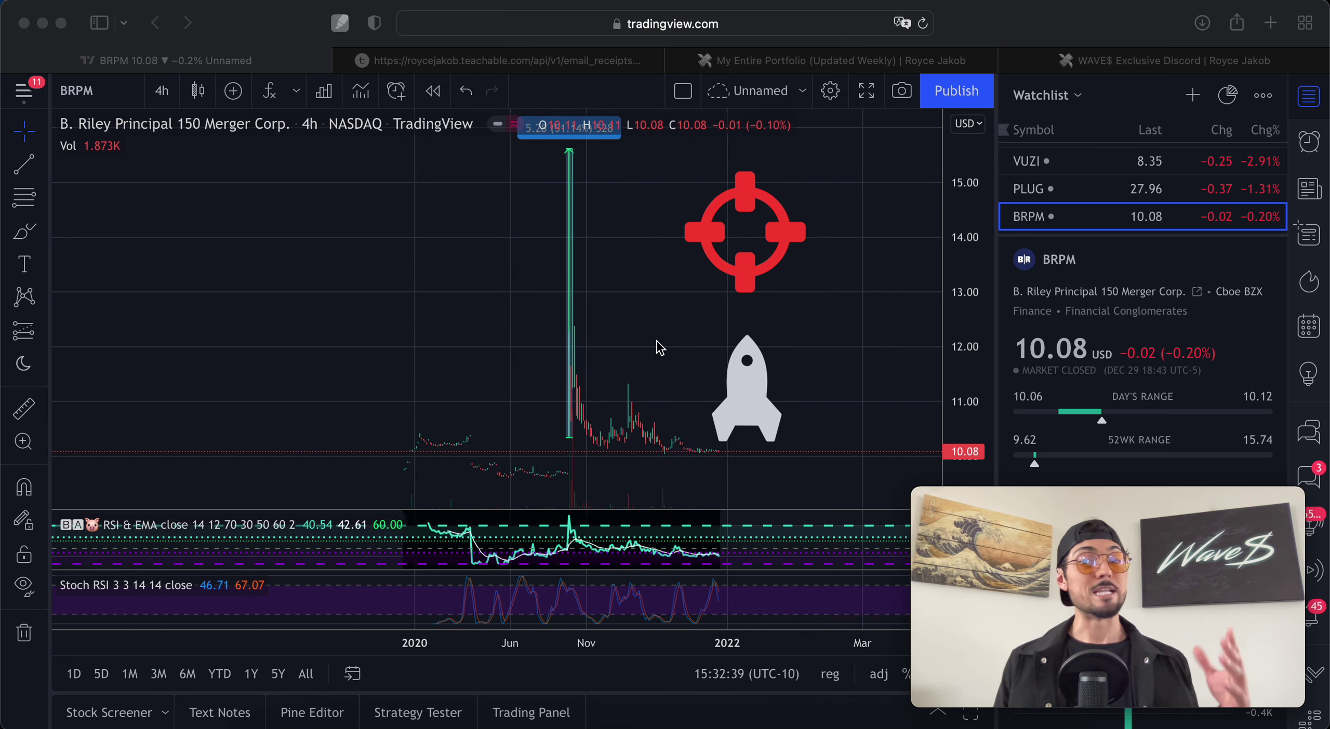
{"action": "scroll", "coordinate": [660, 348], "scroll_direction": "up", "scroll_amount": 3}
{"action": "left_click", "coordinate": [555, 317]}
{"action": "scroll", "coordinate": [555, 317], "scroll_direction": "up", "scroll_amount": 3}
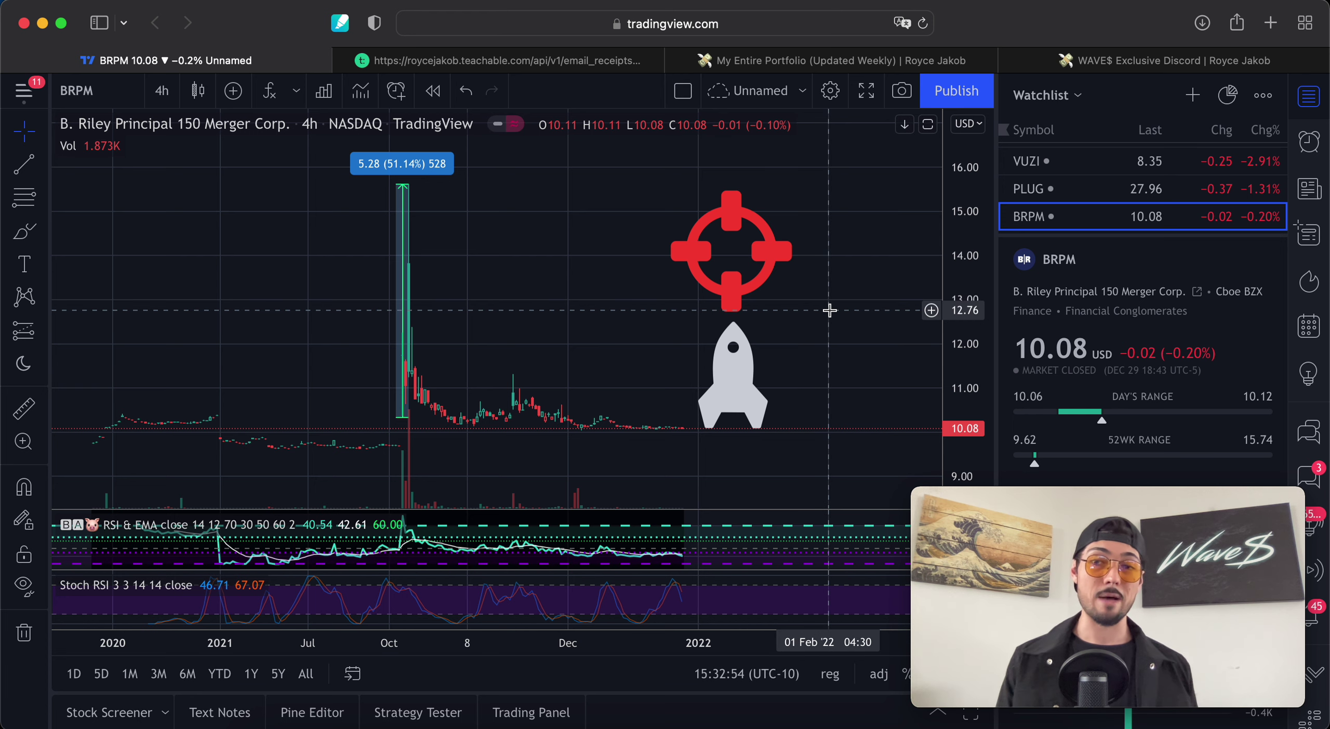
{"action": "scroll", "coordinate": [454, 325], "scroll_direction": "up", "scroll_amount": 3}
{"action": "left_click_drag", "start_coordinate": [454, 325], "coordinate": [507, 325]}
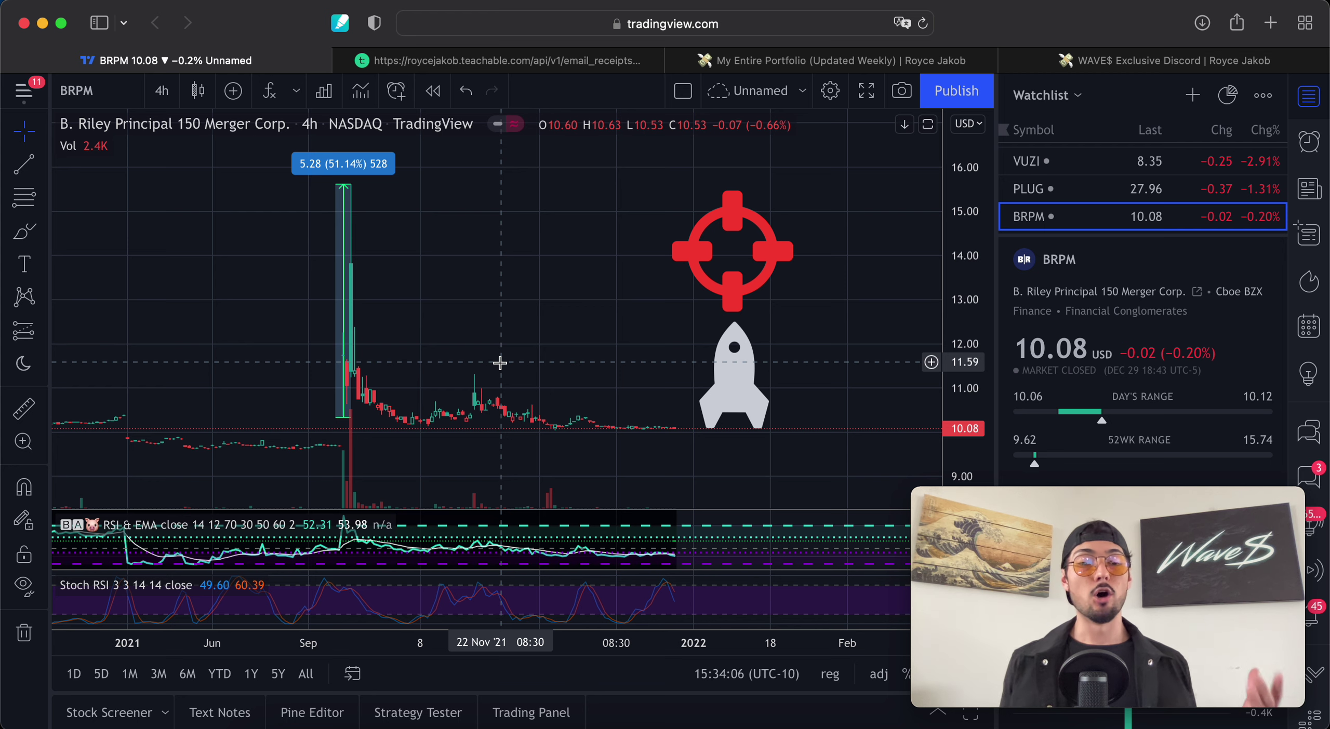
{"action": "scroll", "coordinate": [484, 356], "scroll_direction": "up", "scroll_amount": 3}
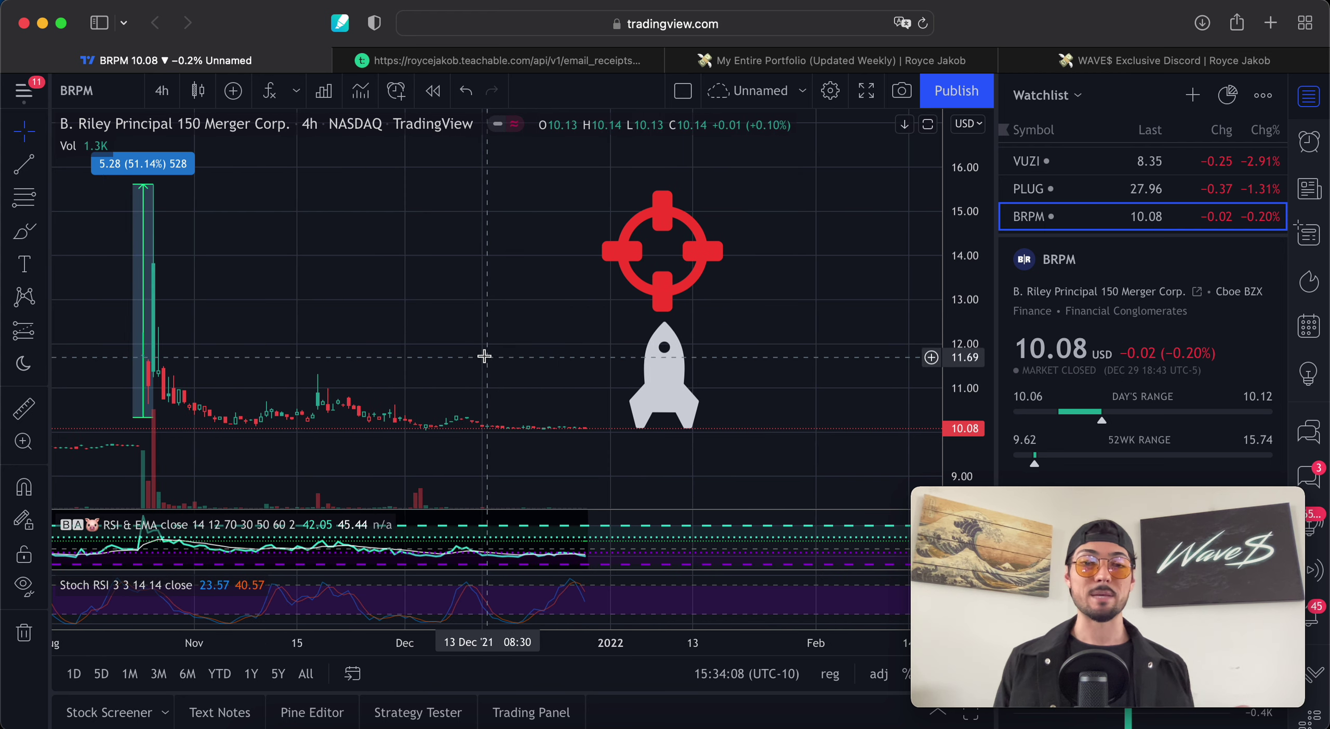
{"action": "left_click_drag", "start_coordinate": [483, 356], "coordinate": [620, 363]}
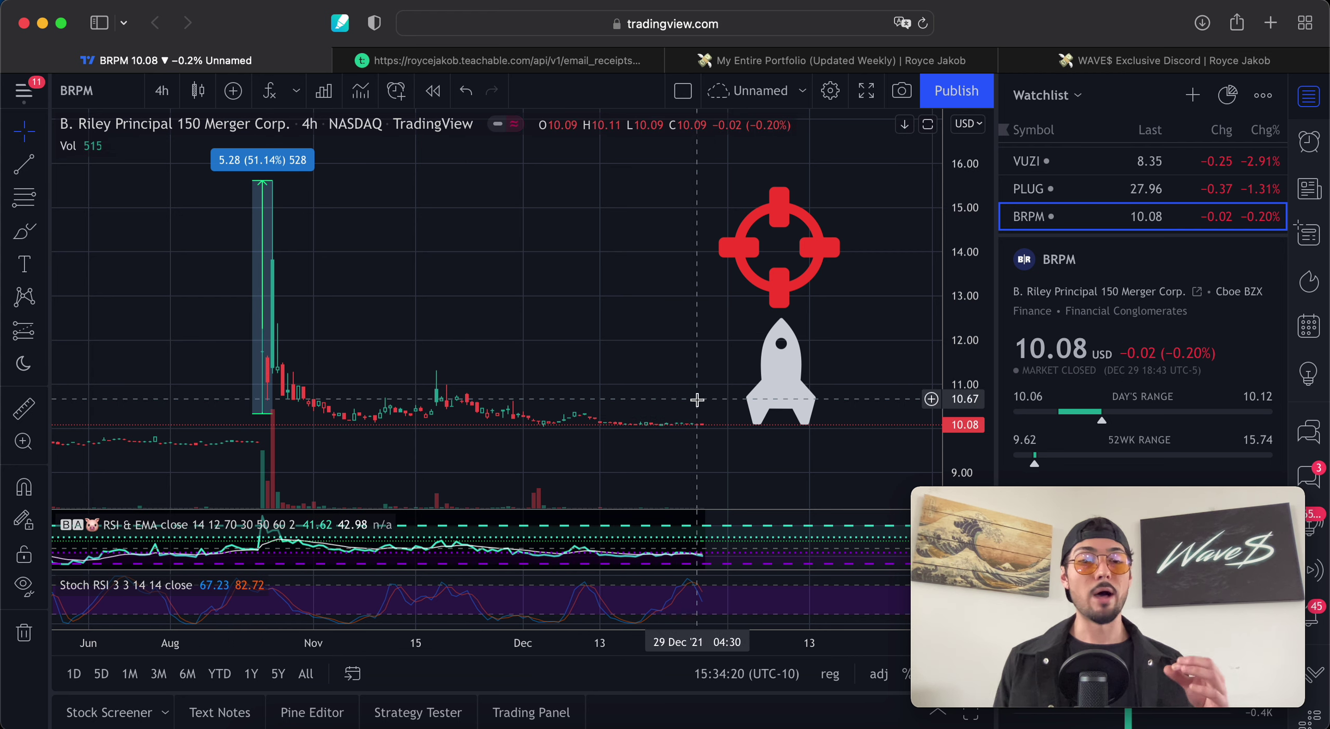
{"action": "scroll", "coordinate": [697, 401], "scroll_direction": "down", "scroll_amount": 5}
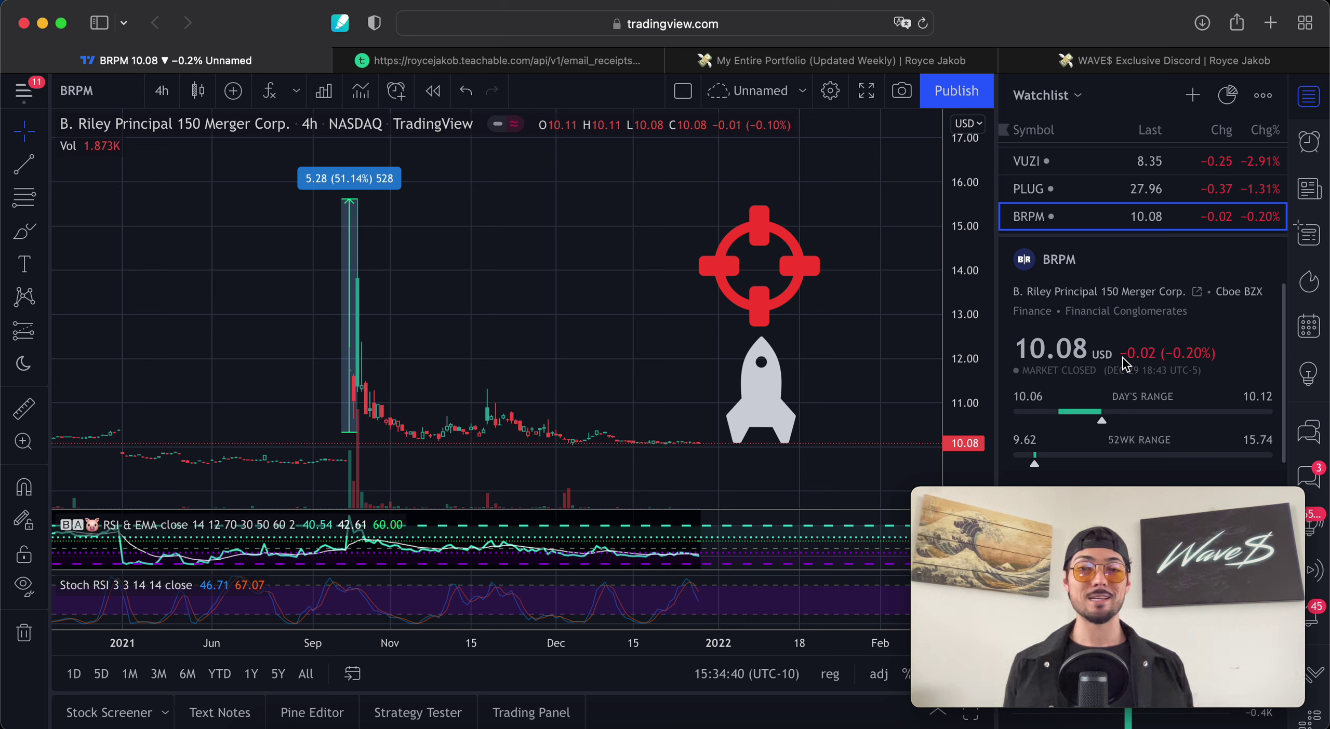
Move the rocket icon onto the red target icon near 14 on the BRPM chart.
{"action": "left_click_drag", "start_coordinate": [765, 400], "coordinate": [765, 281]}
{"action": "left_click", "coordinate": [790, 433]}
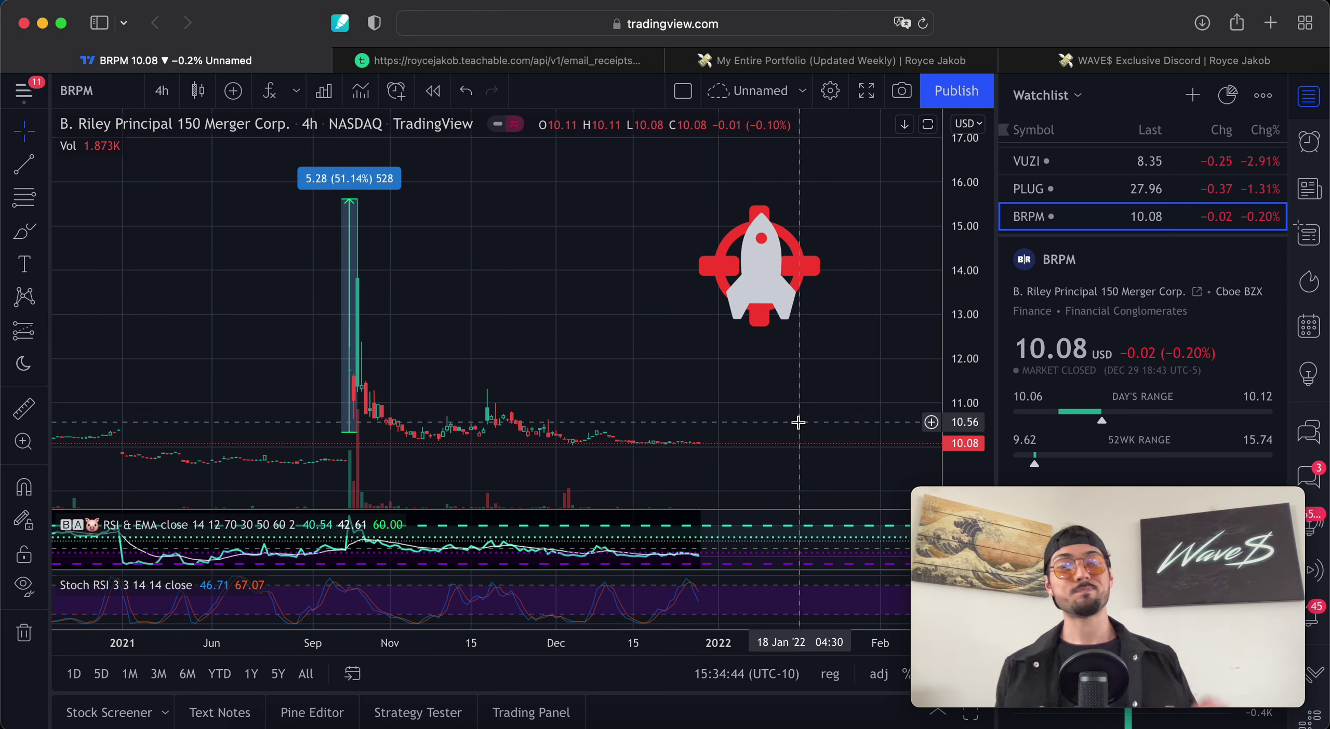